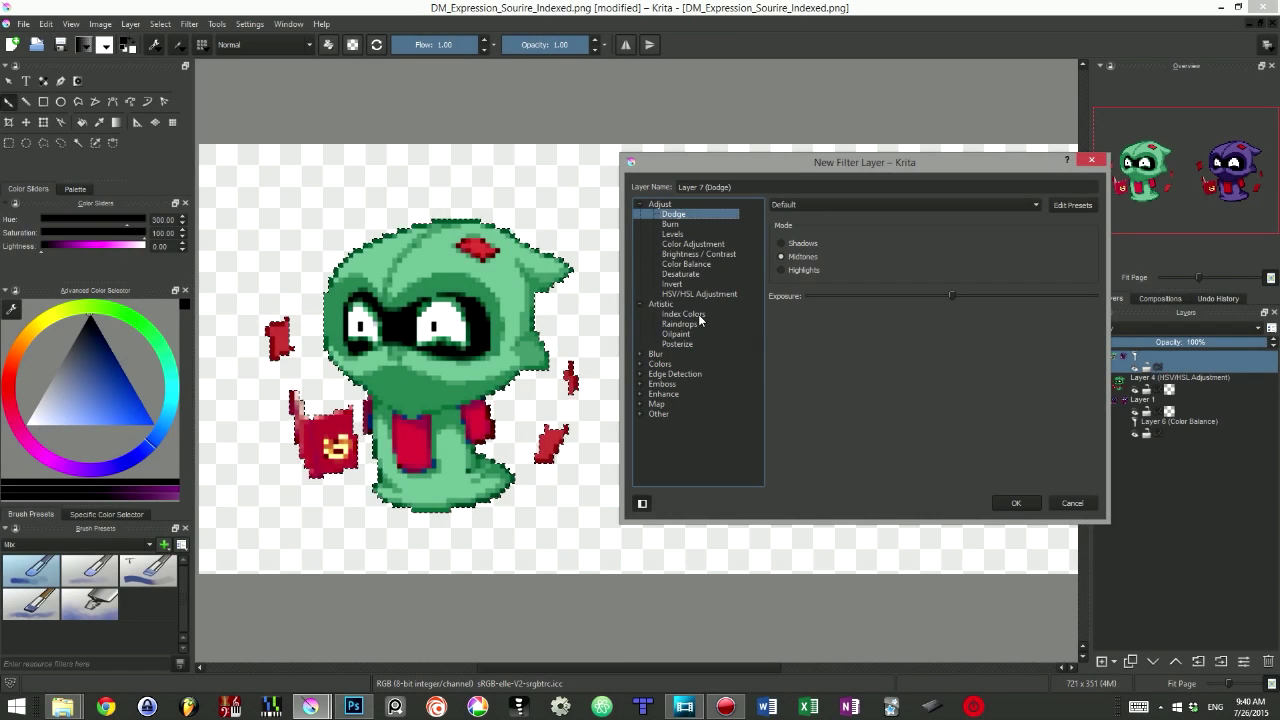
Preview the Index Colors, Granular and Polygonize [energy] filters in the filter lists
click(699, 316)
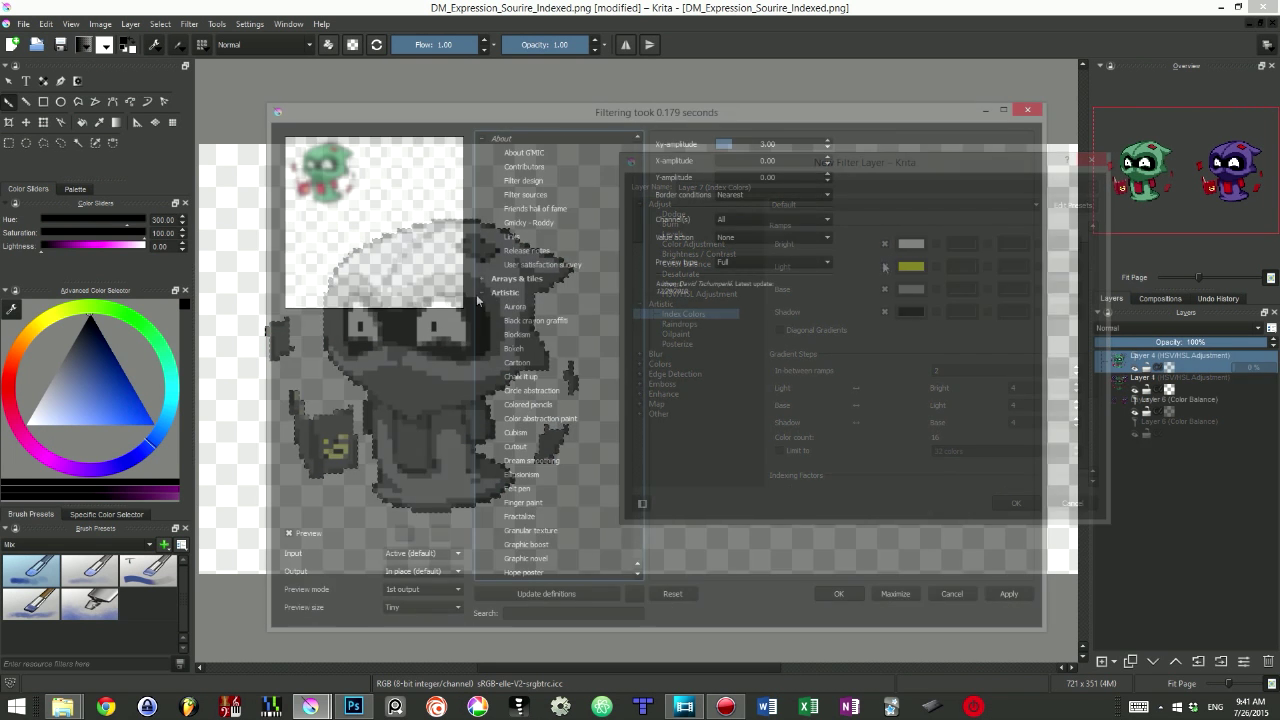
click(545, 532)
scroll(550, 460, down, 8)
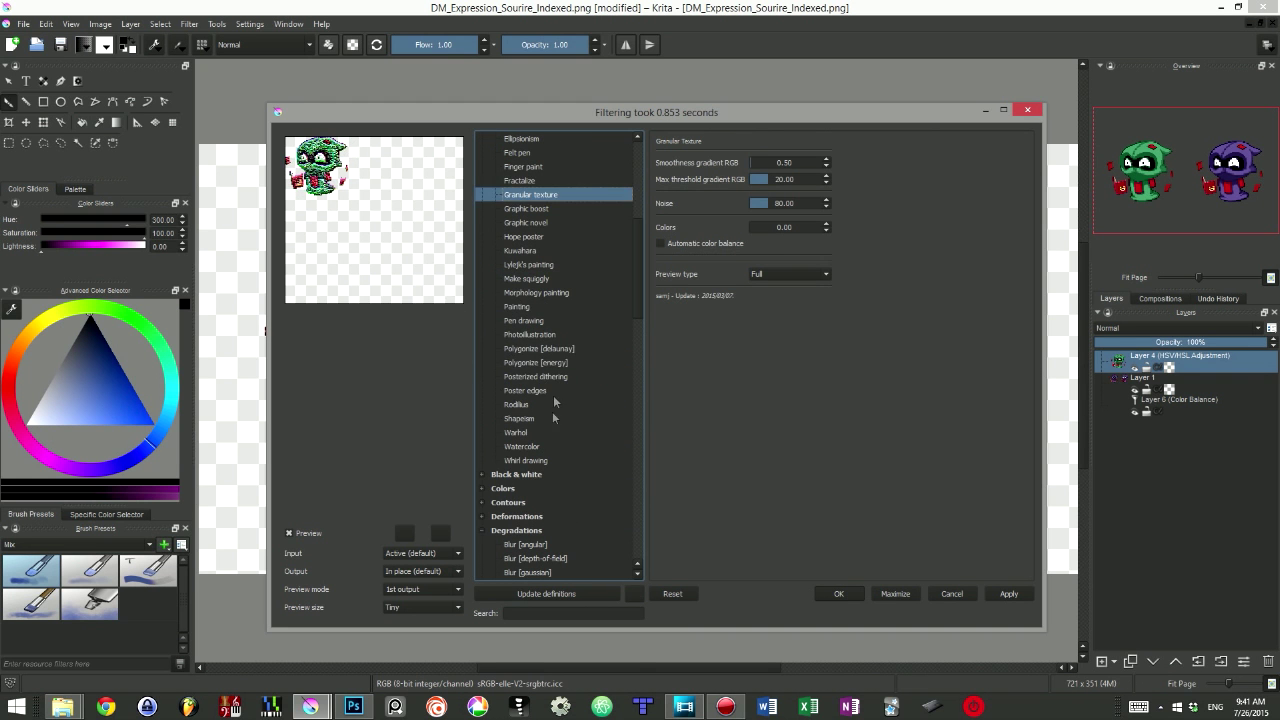
click(546, 363)
scroll(553, 458, down, 10)
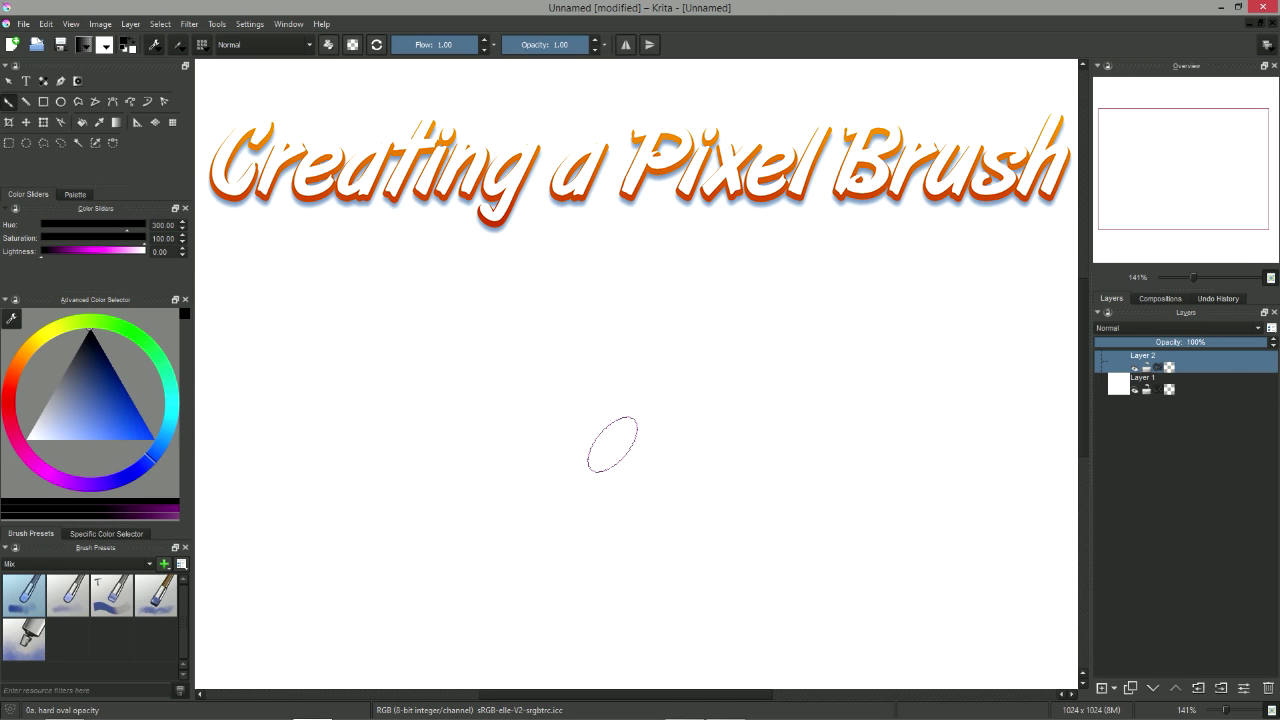
Pick the Ink_gpen_10 preset from the pop-up palette and show its brush settings
right_click(552, 310)
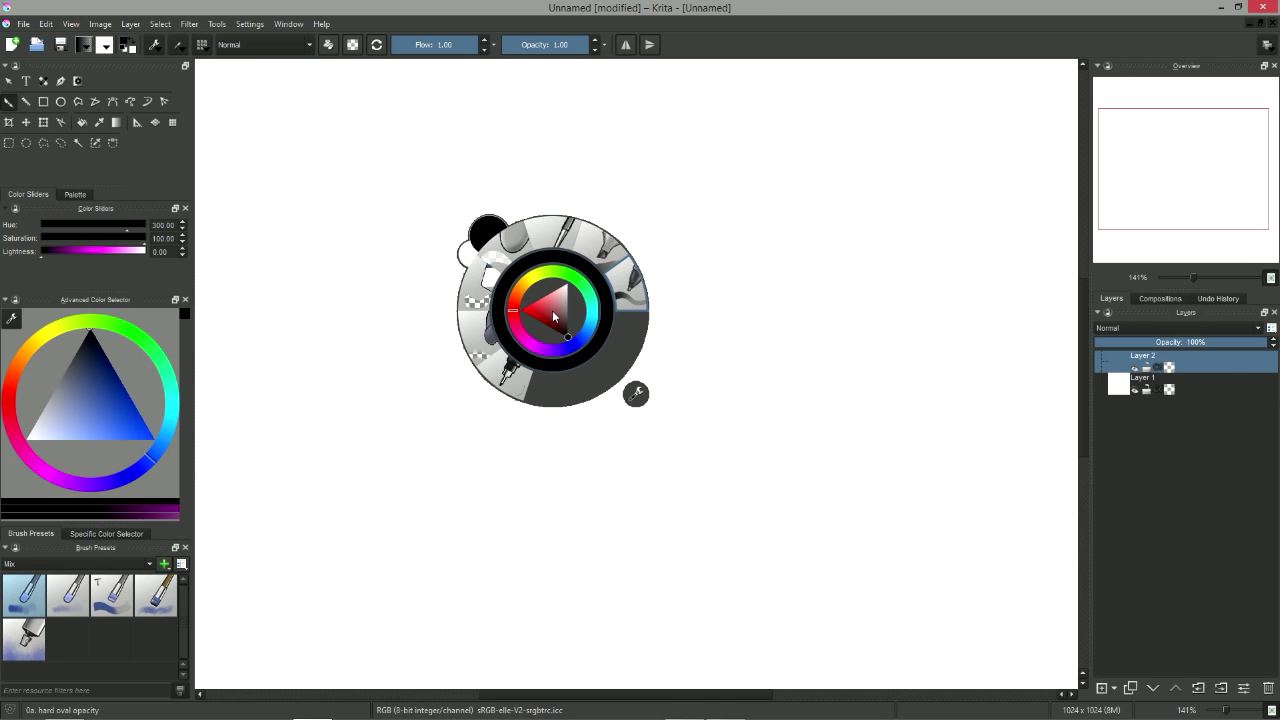
click(502, 381)
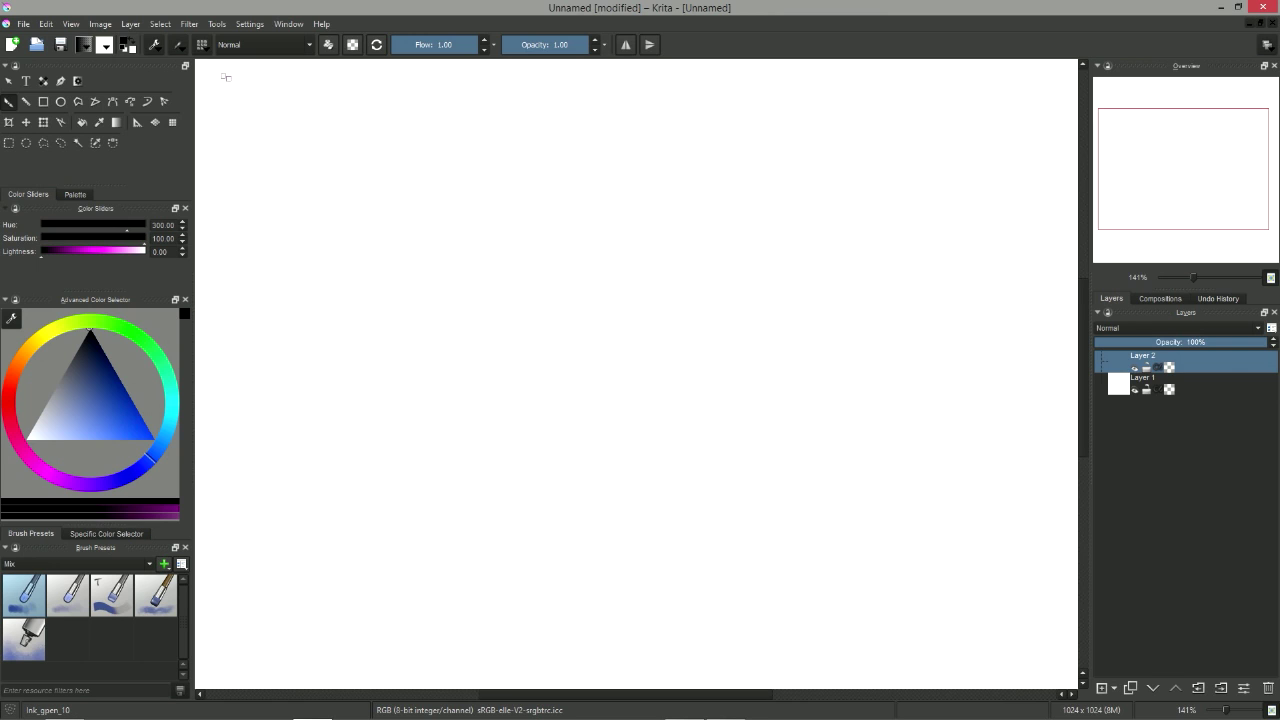
click(180, 47)
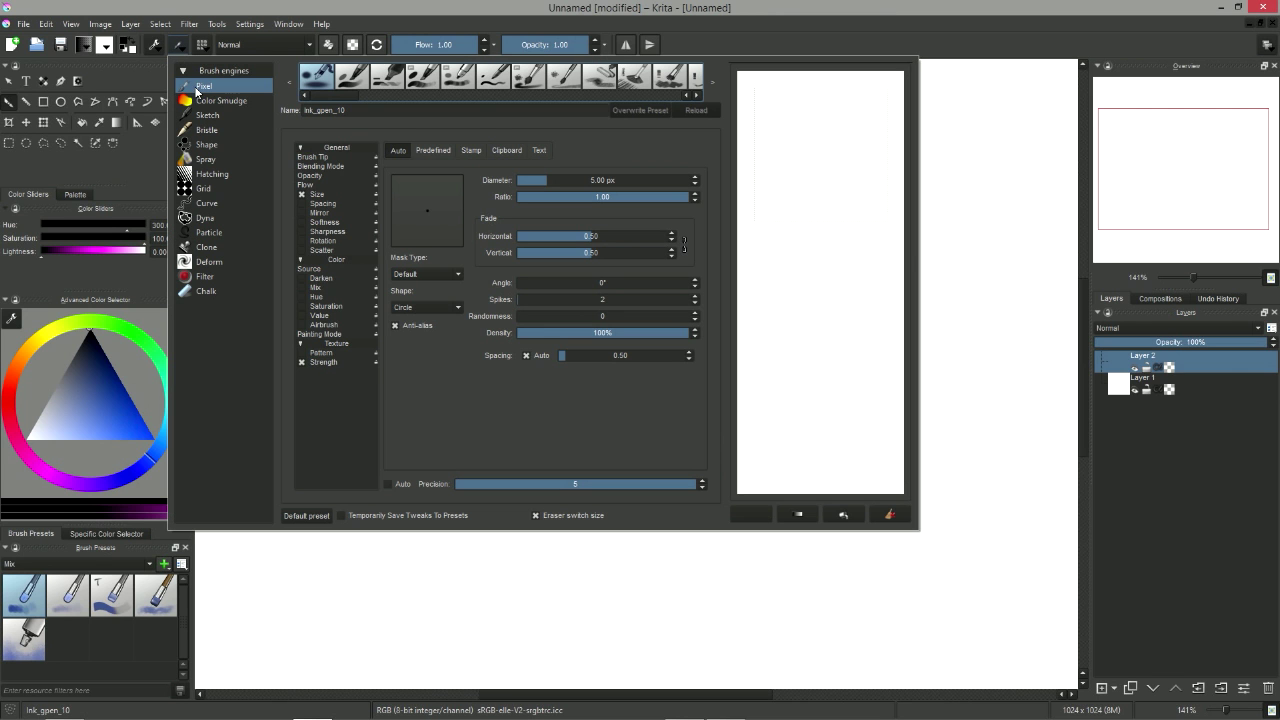
Set the ink brush tip's horizontal and vertical fade to 1.00 and diameter to 1.00 px
click(197, 91)
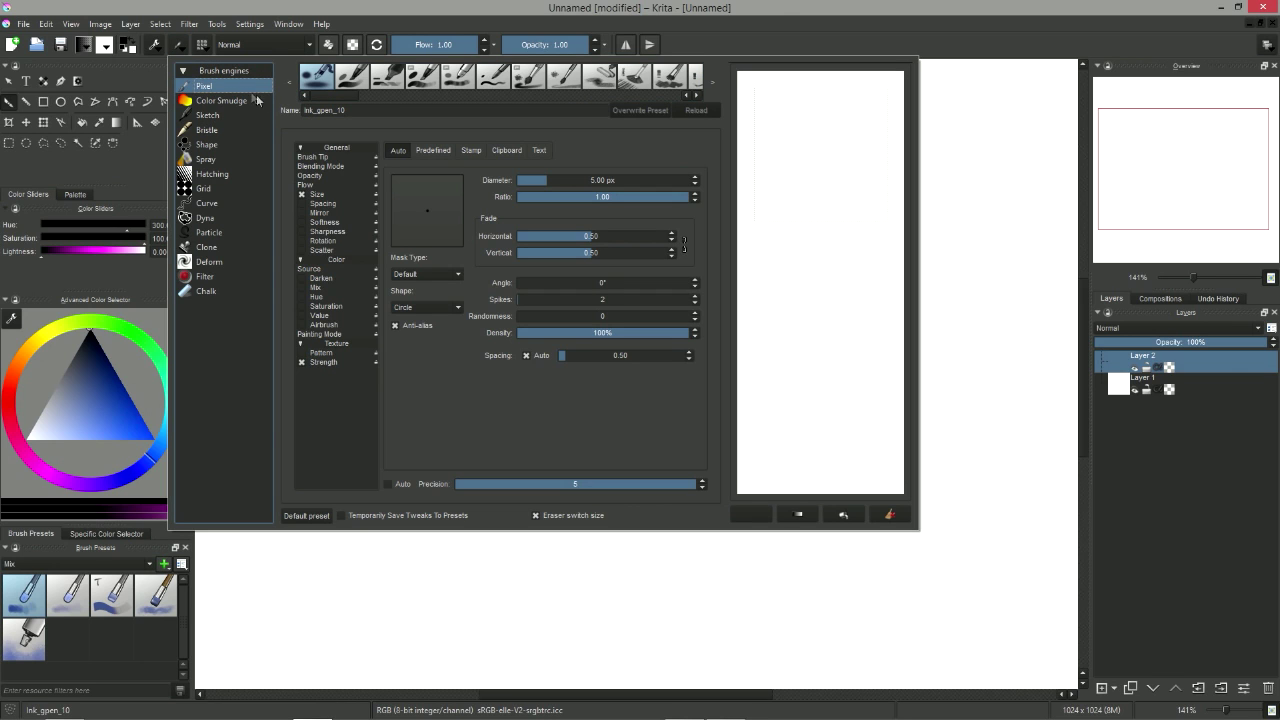
click(321, 159)
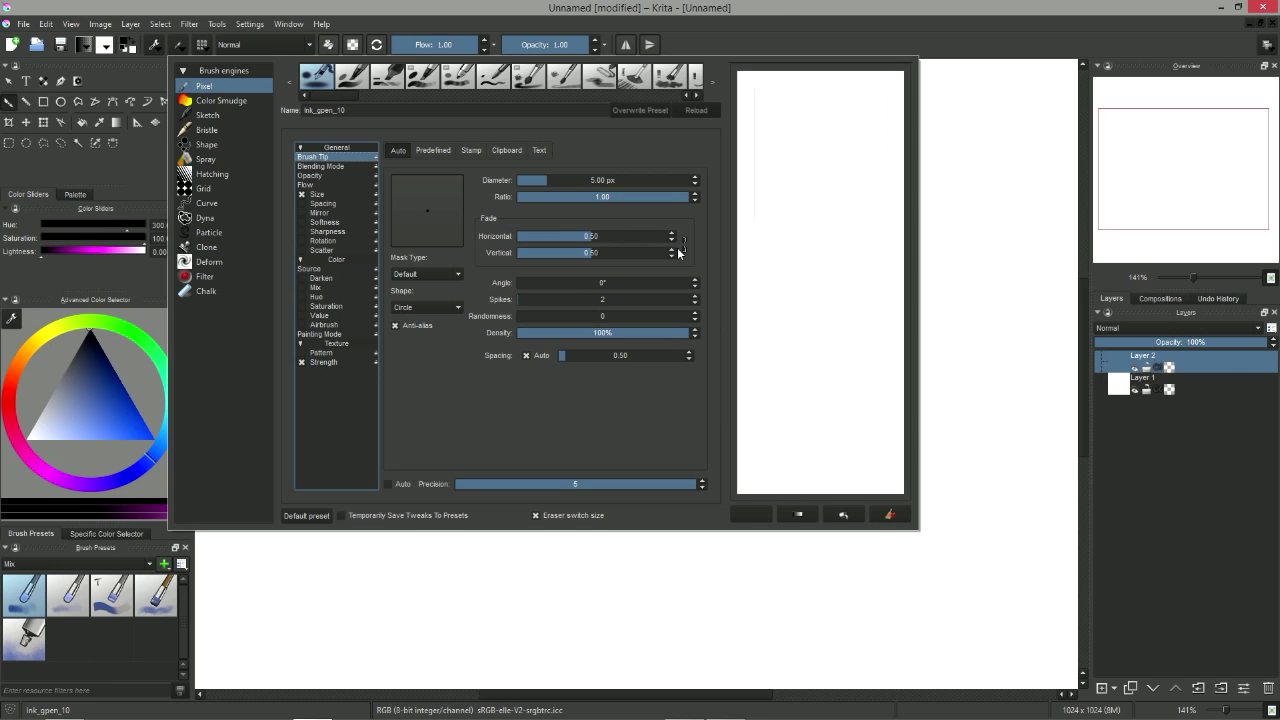
drag(634, 235, 682, 238)
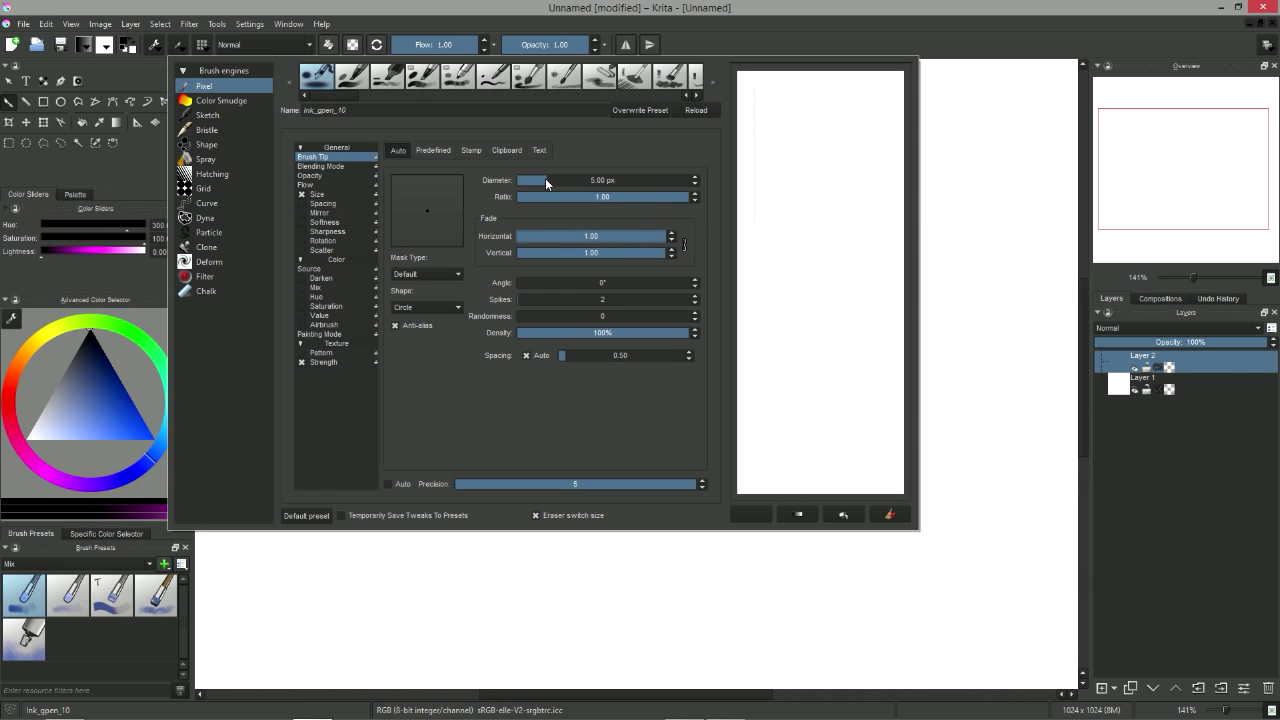
mouse_move(545, 178)
mouse_down()
mouse_move(612, 181)
mouse_move(536, 191)
mouse_move(640, 188)
mouse_move(538, 194)
mouse_move(541, 184)
mouse_up()
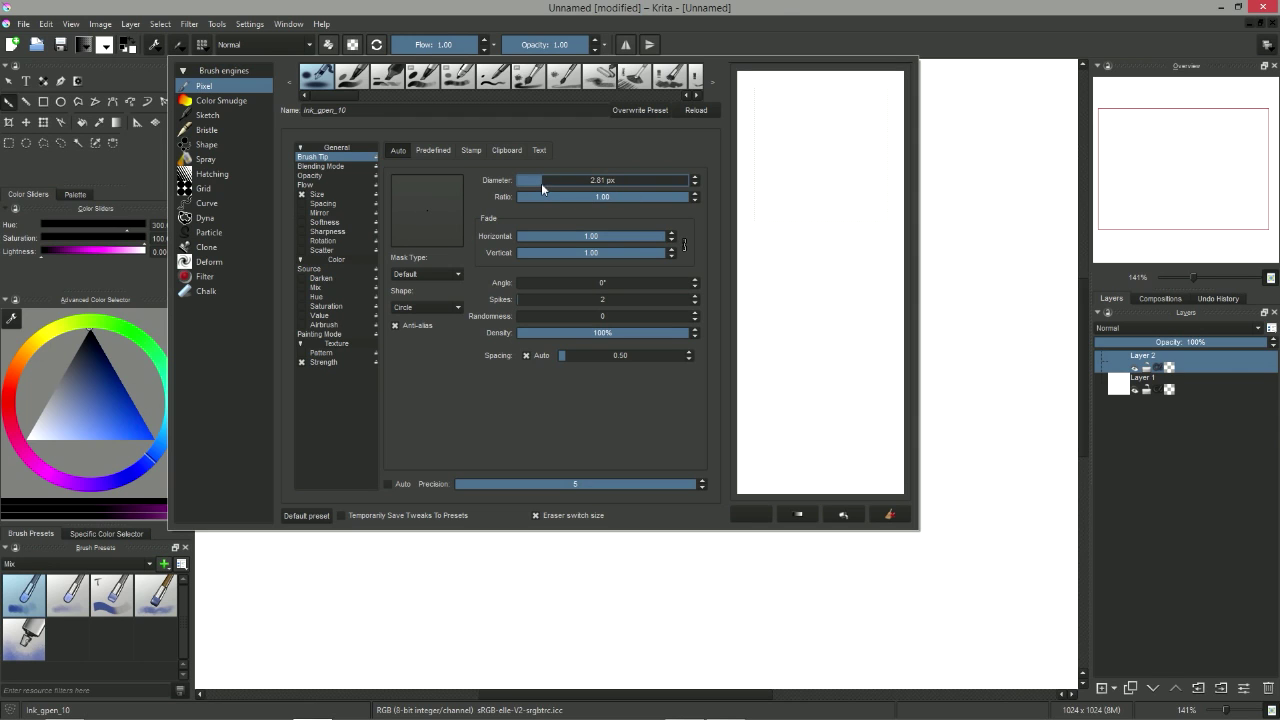
mouse_move(544, 181)
mouse_down()
mouse_move(601, 183)
mouse_move(555, 181)
mouse_move(593, 182)
mouse_move(578, 182)
mouse_up()
drag(580, 181, 472, 182)
click(697, 179)
Enable Sharpness at threshold 1 without pen pressure and test a scratchpad stroke
click(301, 232)
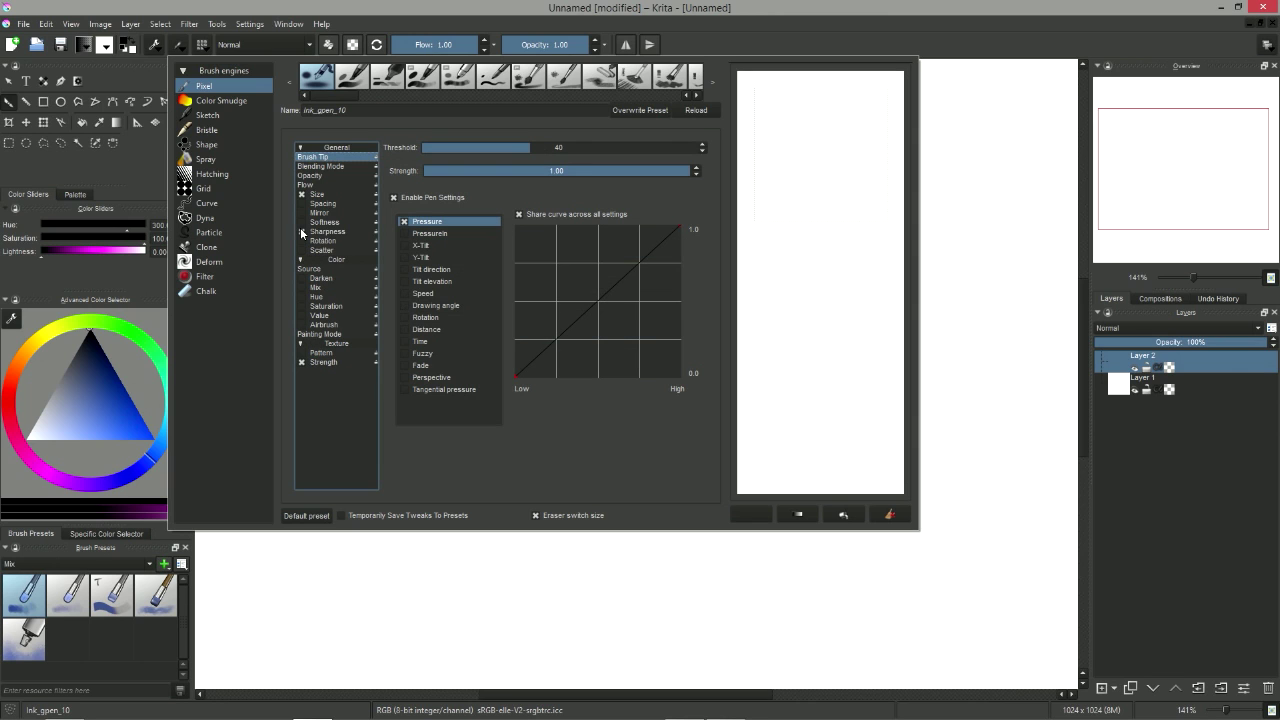
click(302, 232)
click(330, 234)
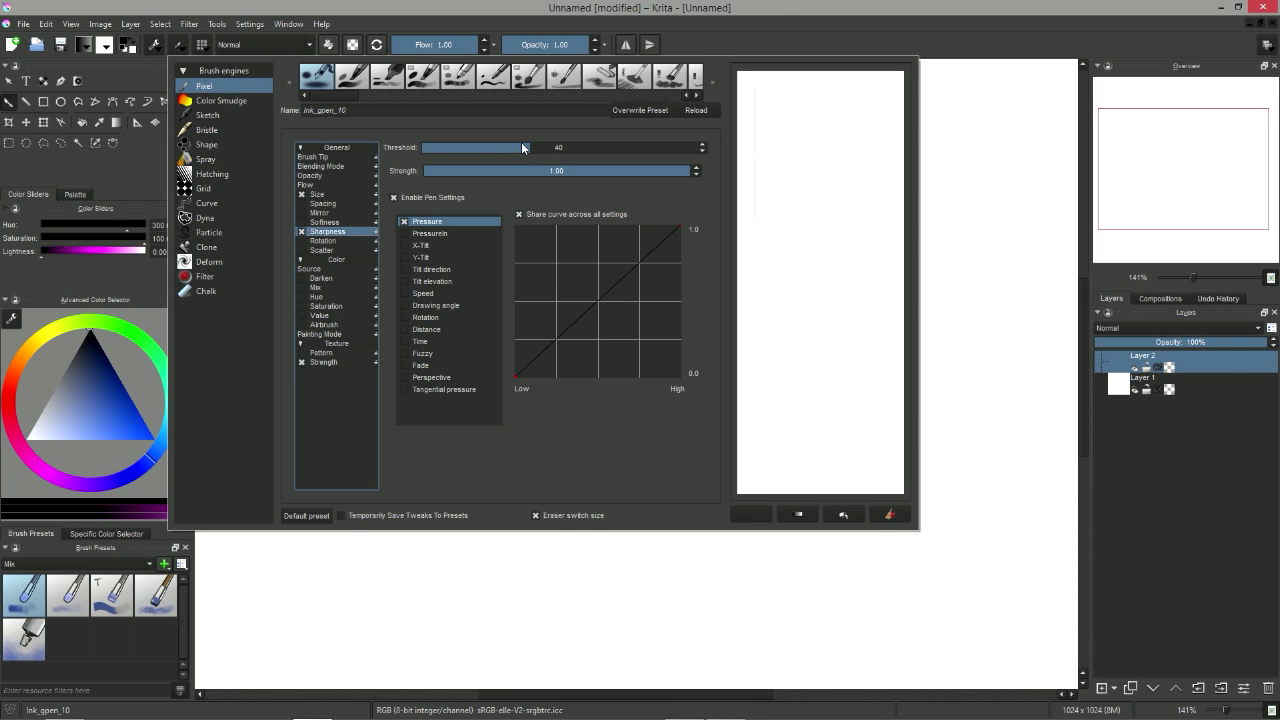
drag(521, 146, 405, 167)
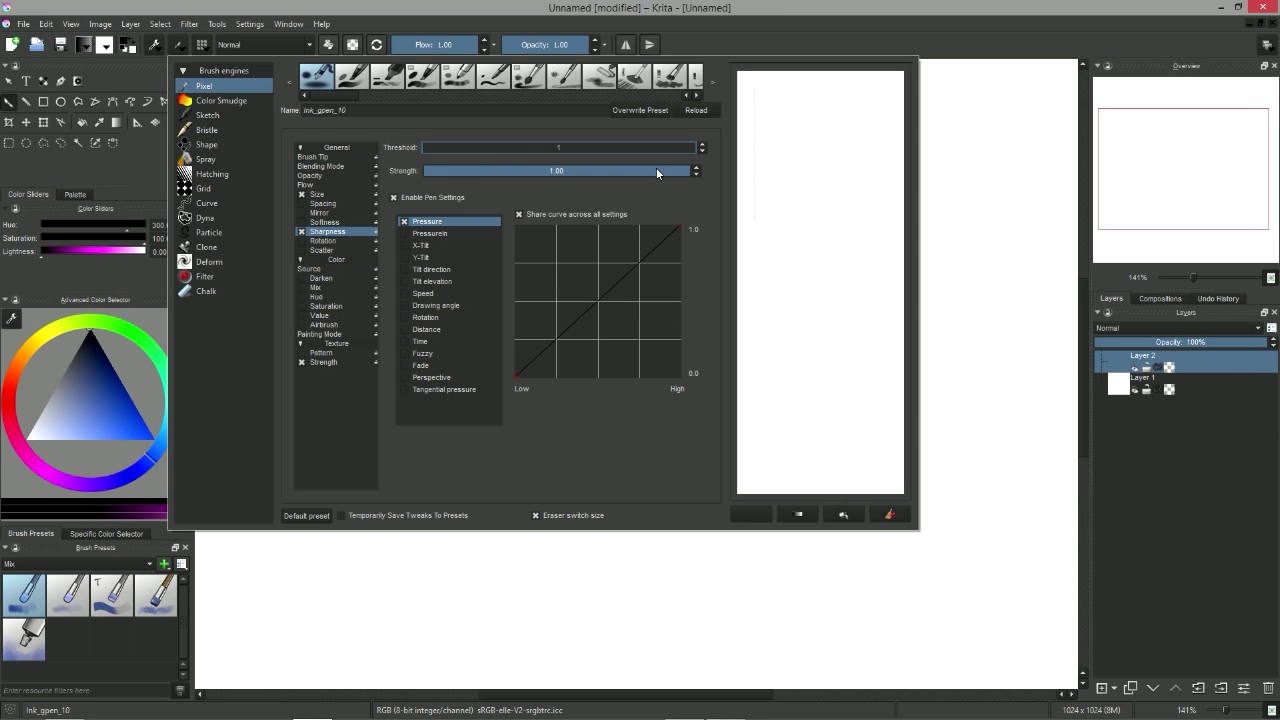
click(394, 197)
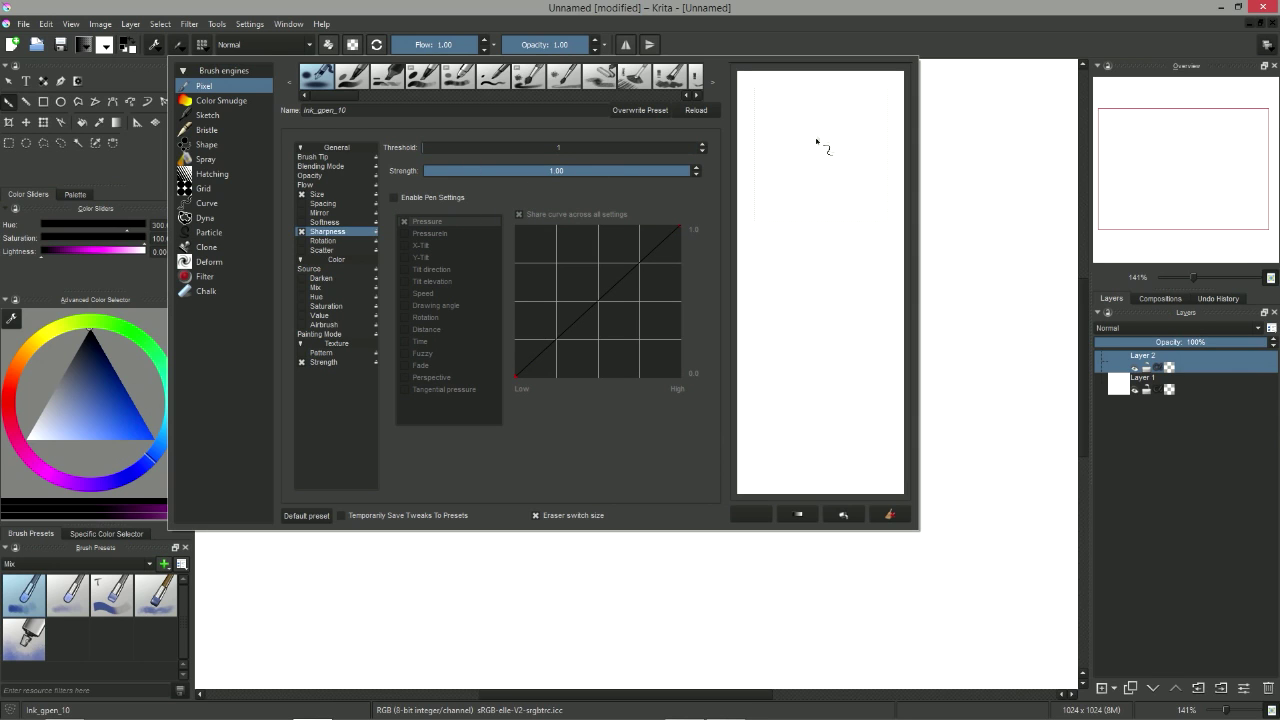
mouse_move(823, 131)
mouse_down()
mouse_move(797, 157)
mouse_move(832, 176)
mouse_move(812, 199)
mouse_move(855, 199)
mouse_up()
Stop pen pressure from affecting the brush's opacity
click(312, 186)
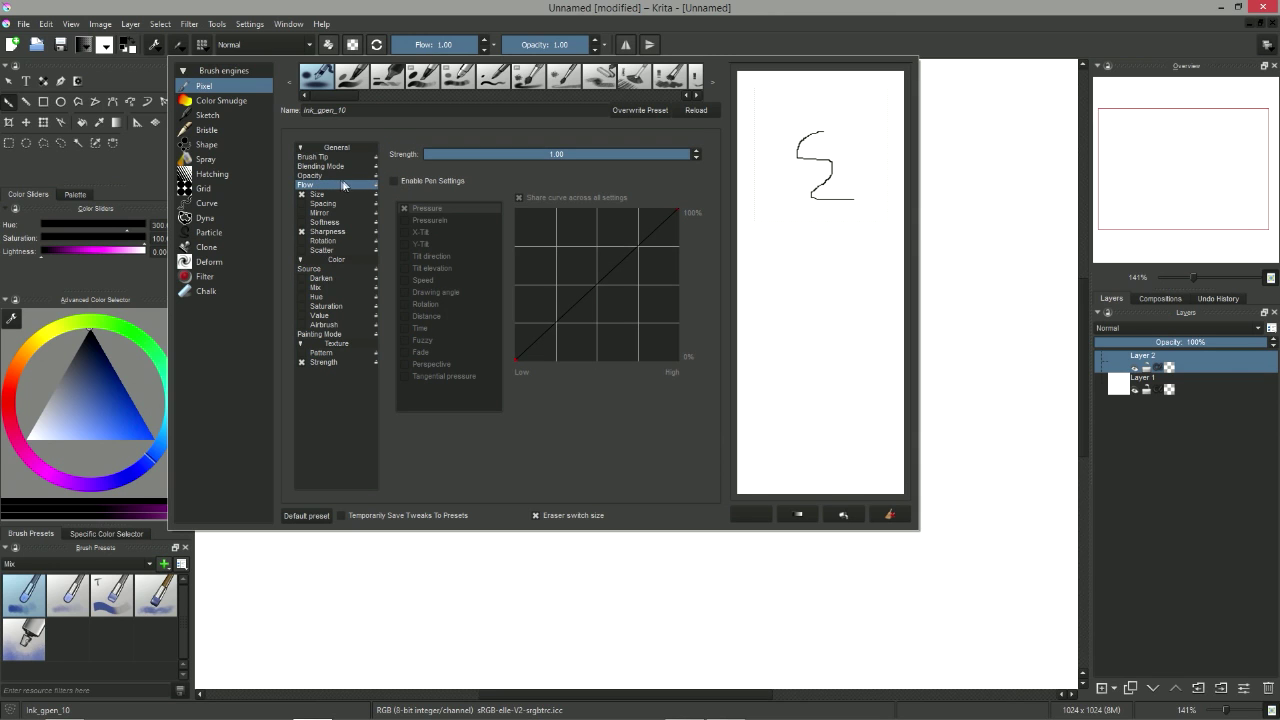
click(334, 174)
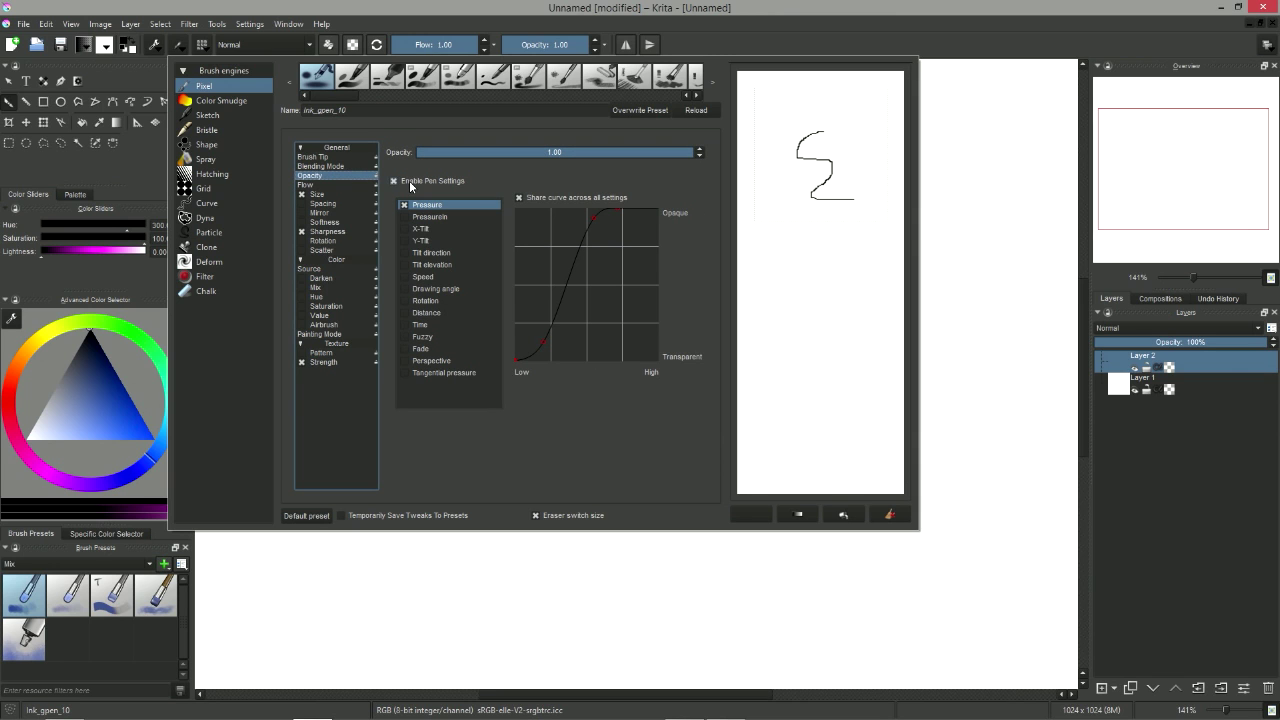
click(410, 186)
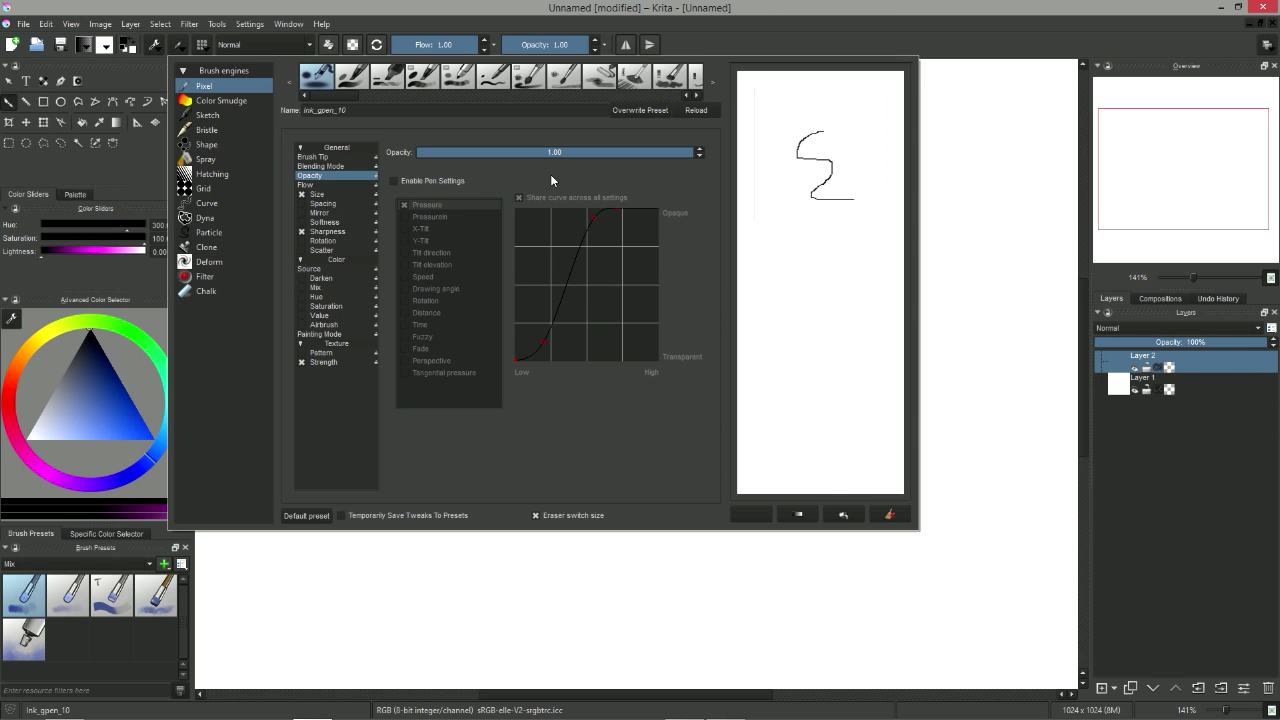
key(ctrl+plus)
key(ctrl+plus)
key(ctrl+plus)
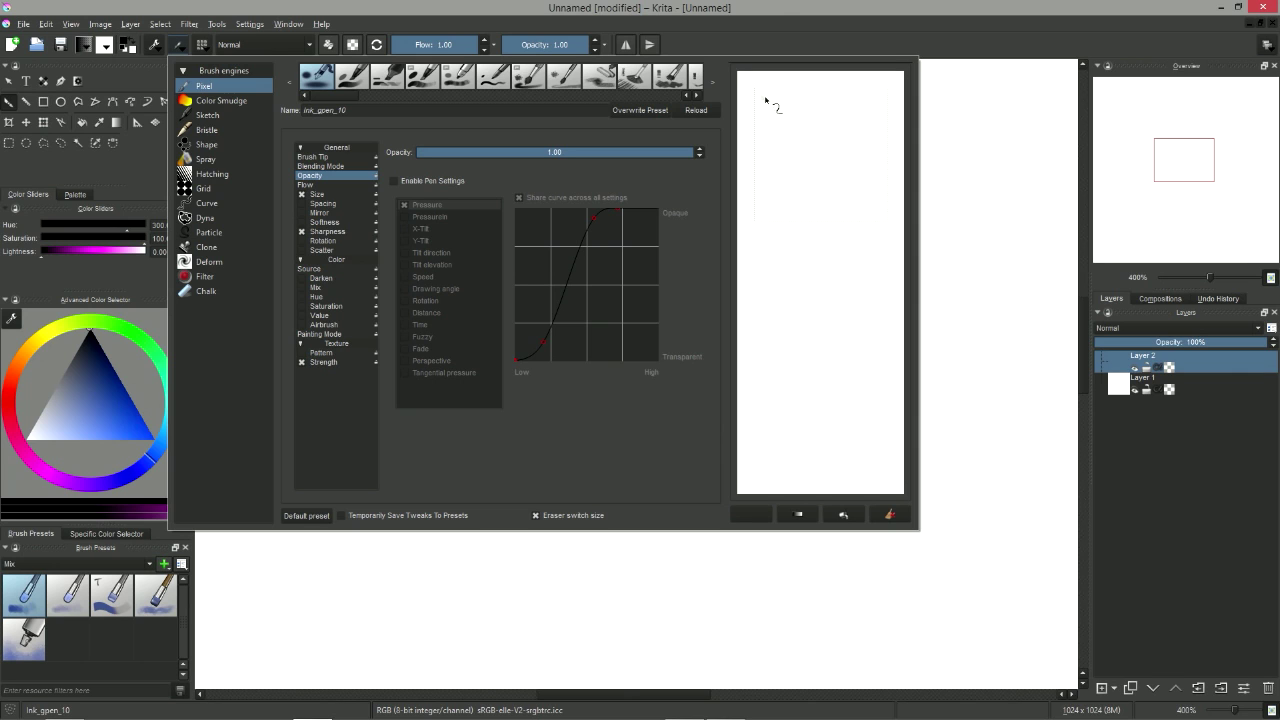
Test the brush on the scratchpad and save it as new preset Gdquest_pixel_simple
drag(795, 128, 794, 210)
mouse_move(794, 127)
mouse_down()
mouse_move(855, 127)
mouse_move(856, 147)
mouse_move(855, 167)
mouse_move(797, 168)
mouse_up()
click(368, 112)
double_click(368, 112)
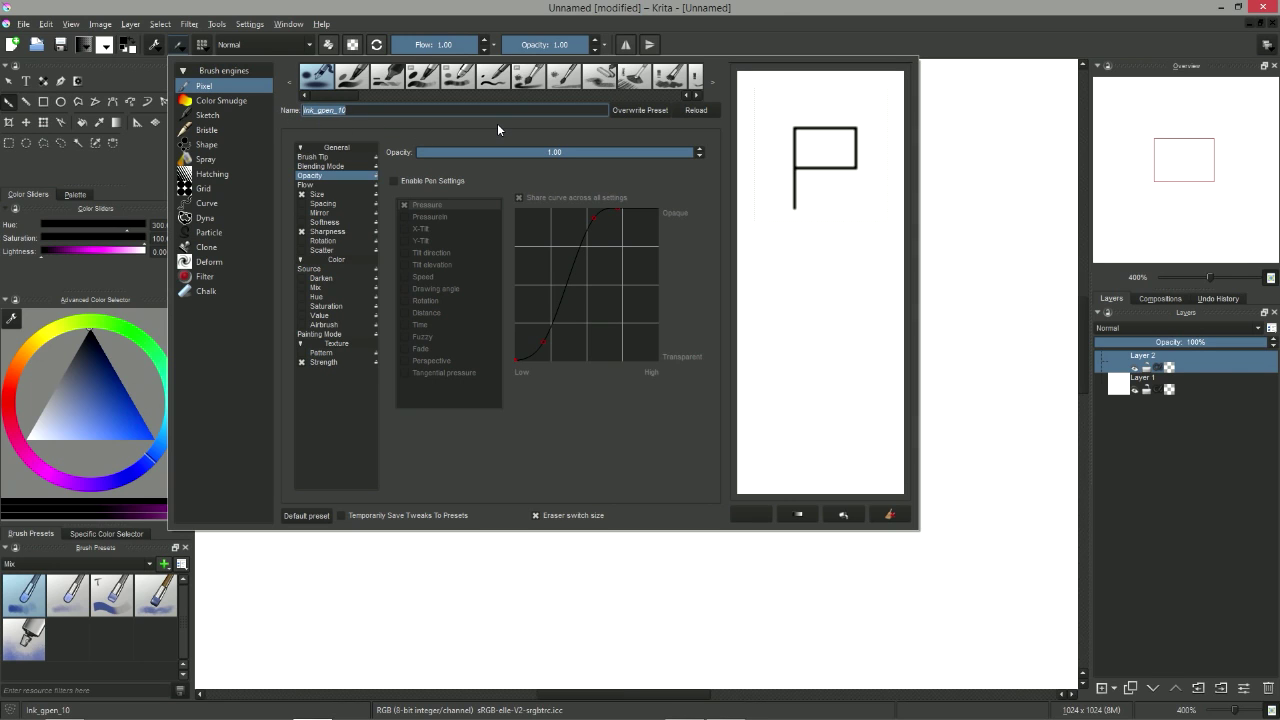
text(Gdquest_)
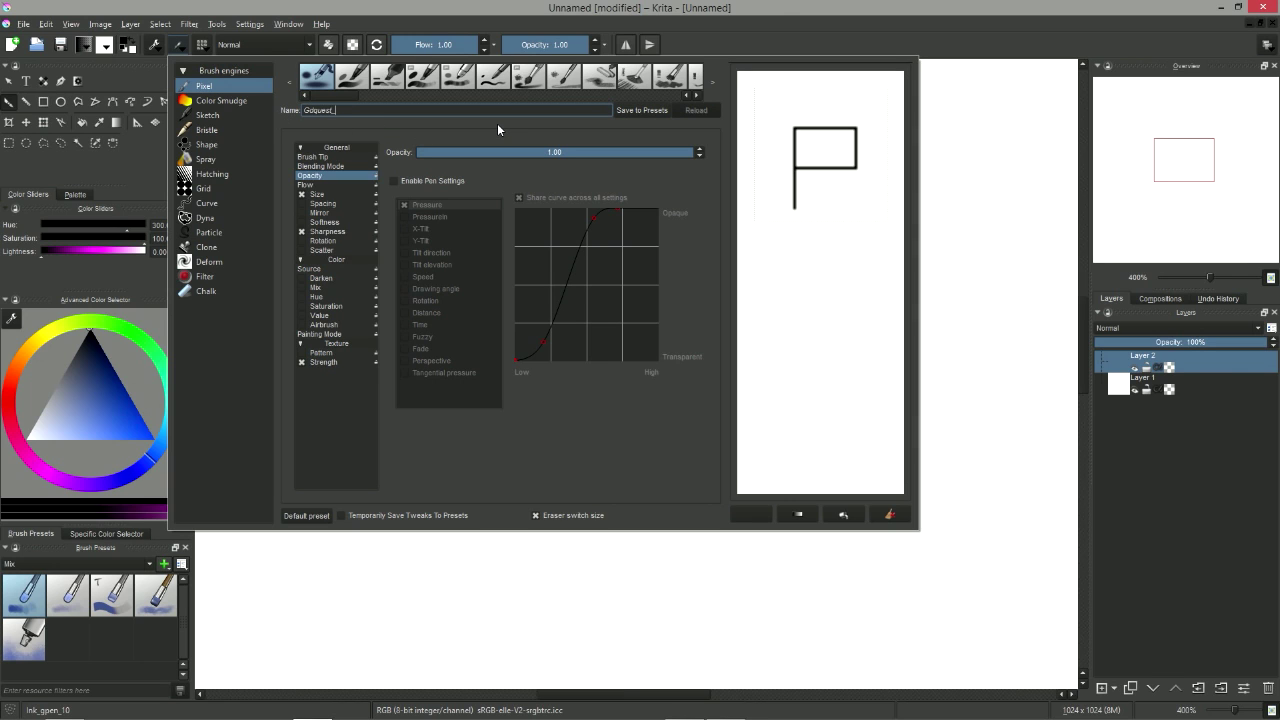
text(pixel_simple)
click(649, 110)
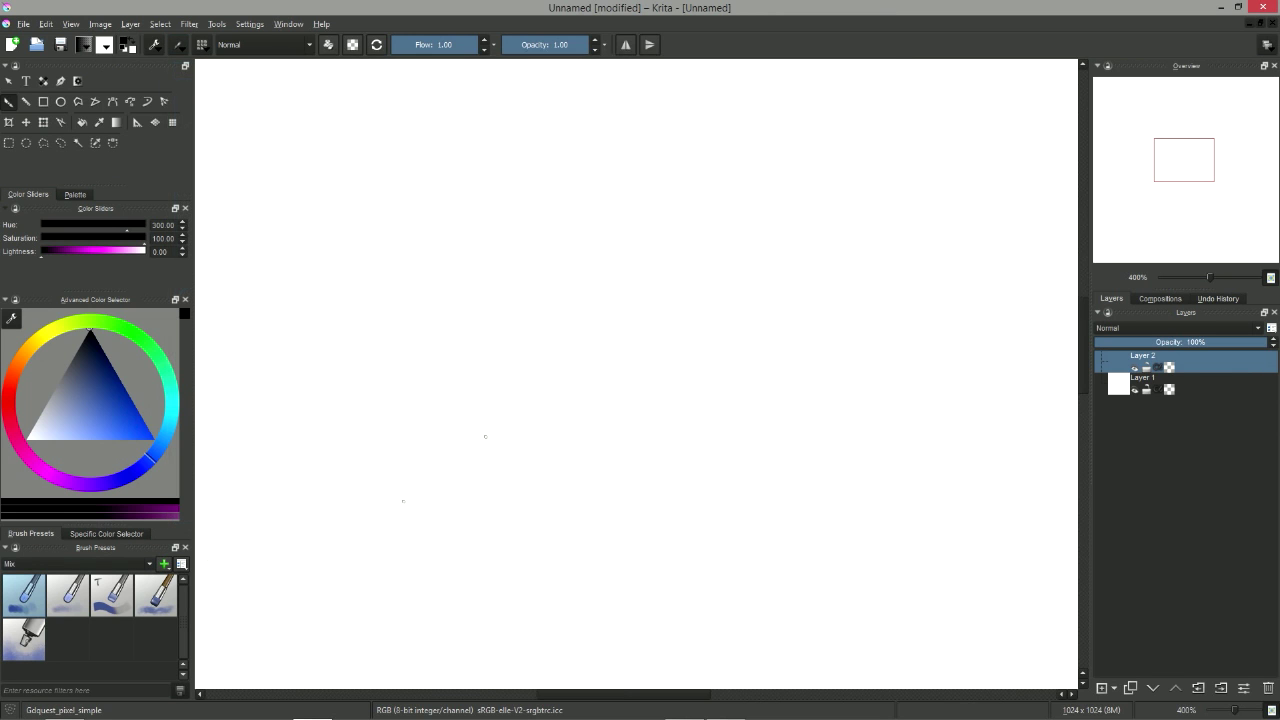
Draw two jagged zigzag test strokes on the canvas with the pixel brush
mouse_move(625, 252)
mouse_down()
mouse_move(686, 434)
mouse_move(804, 508)
mouse_up()
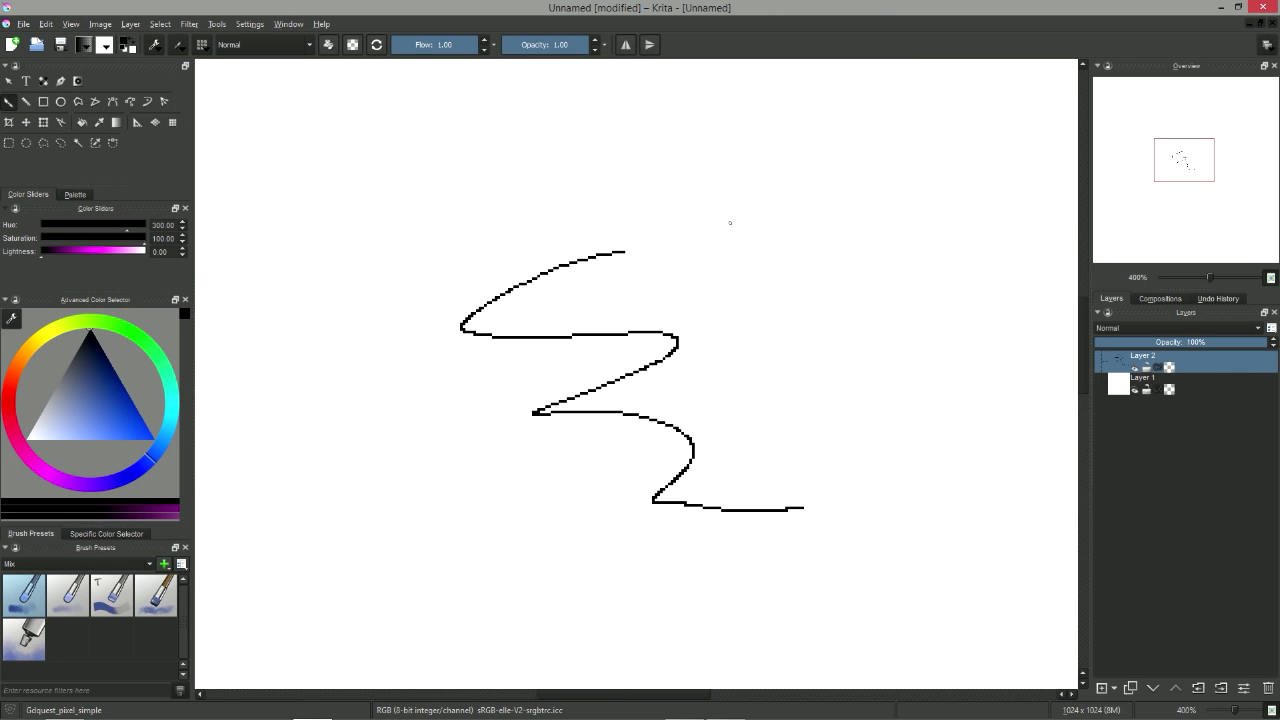
mouse_move(650, 222)
mouse_down()
mouse_move(800, 298)
mouse_move(800, 421)
mouse_move(880, 446)
mouse_up()
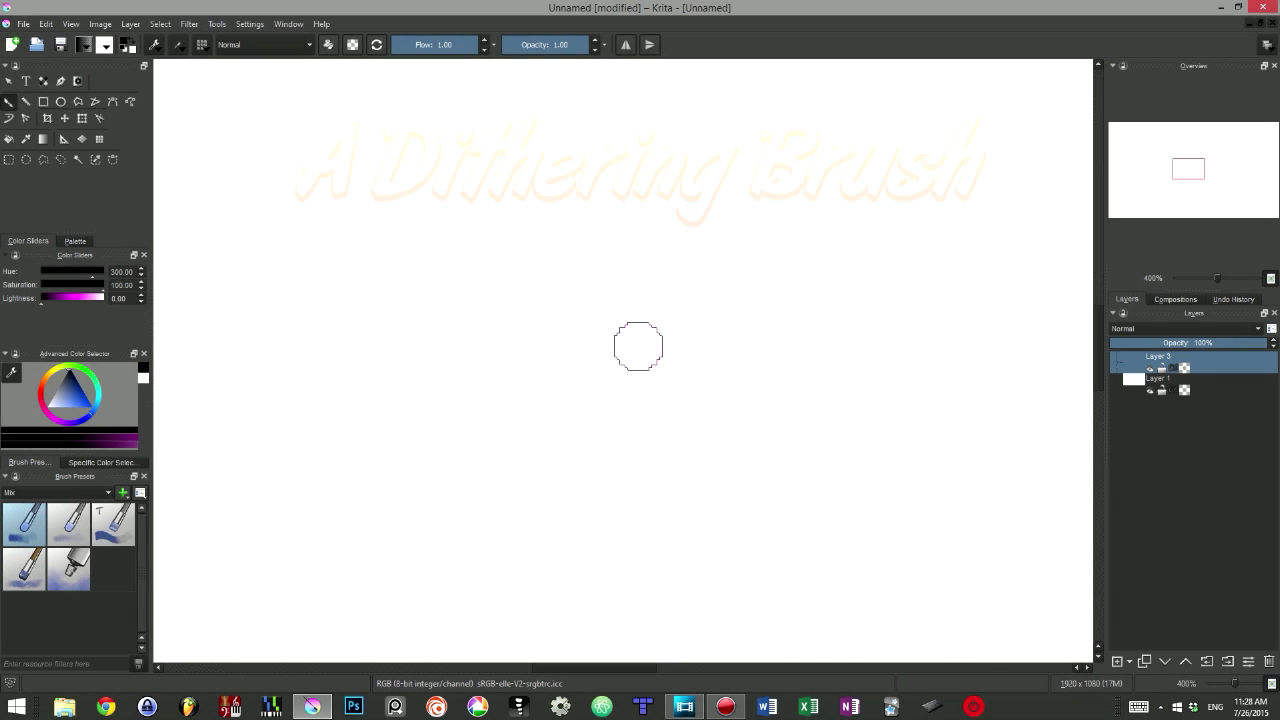
mouse_move(695, 157)
mouse_down()
mouse_move(506, 270)
mouse_move(445, 318)
mouse_move(570, 316)
mouse_move(735, 250)
mouse_move(733, 274)
mouse_move(552, 387)
mouse_move(571, 412)
mouse_move(750, 360)
mouse_up()
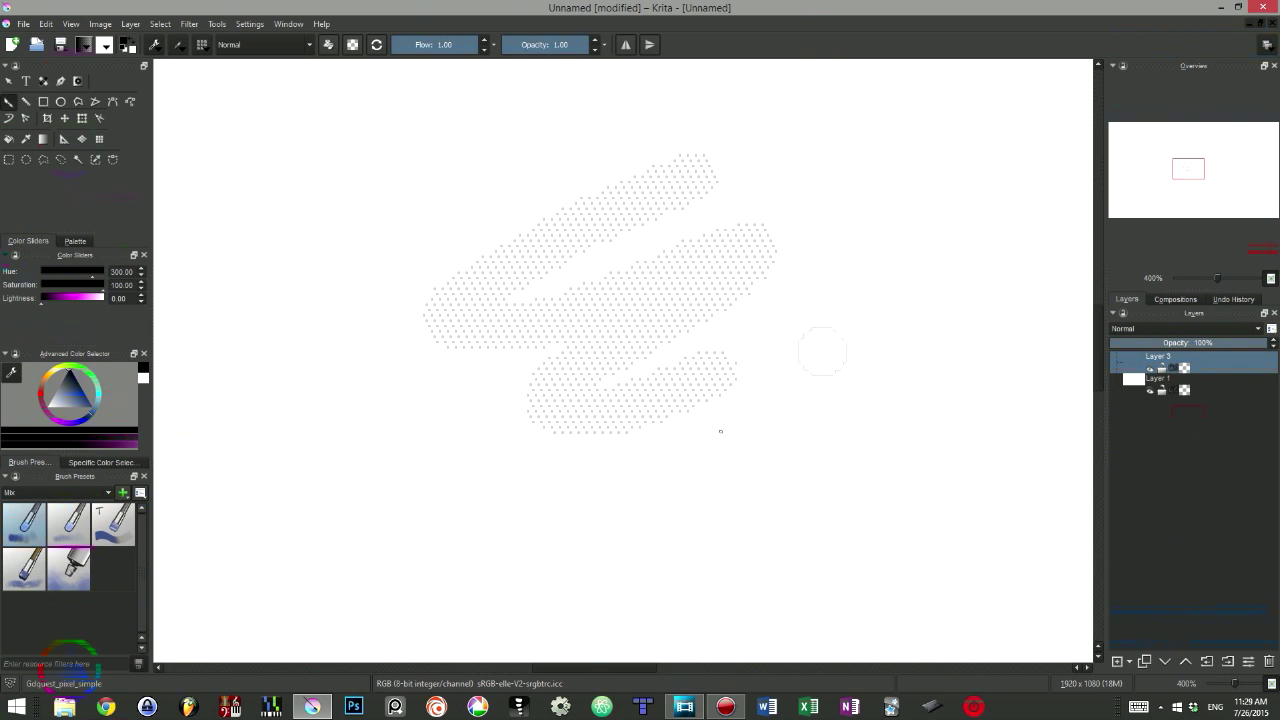
click(178, 50)
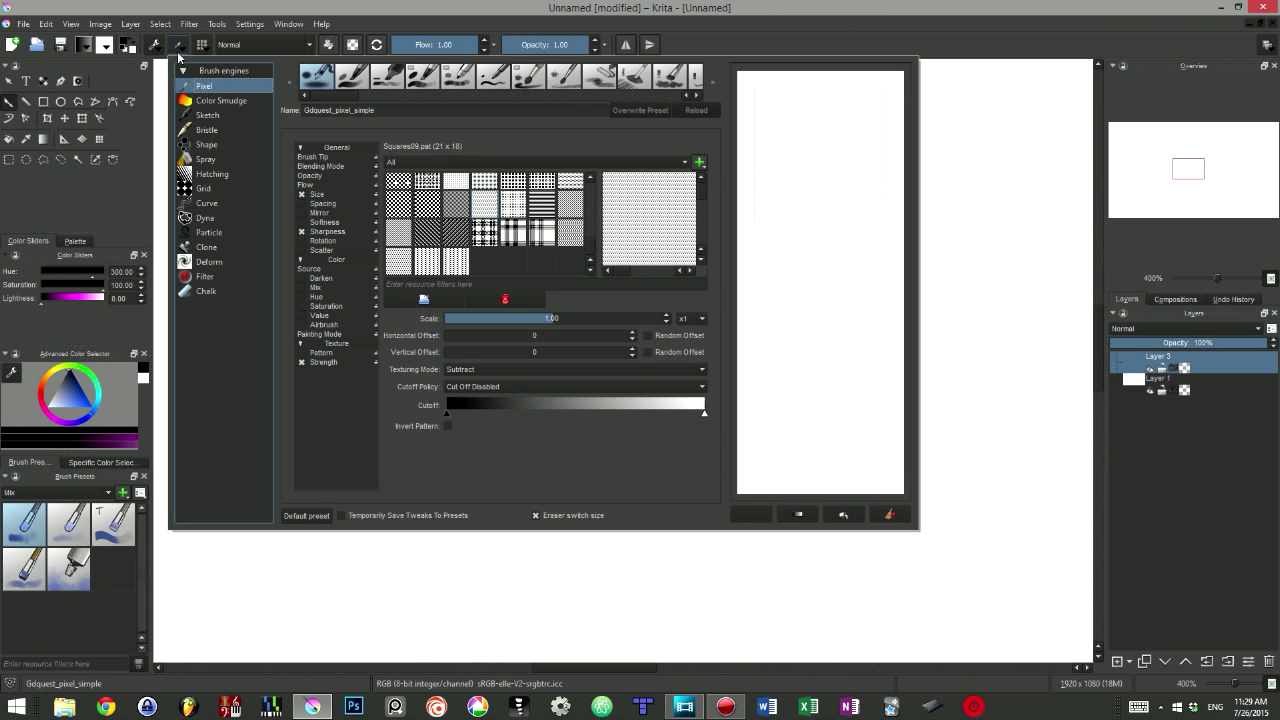
Enable the brush texture and try the crosshatched, furry, melt and swirl patterns
click(302, 353)
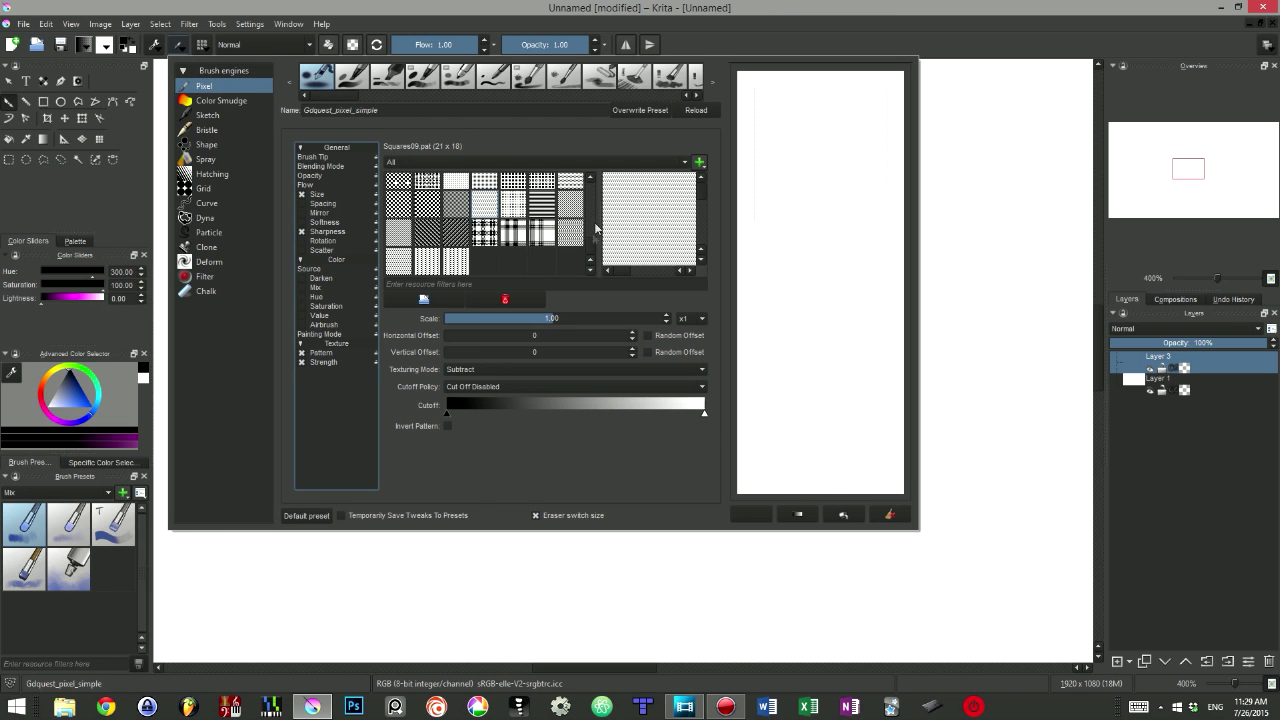
scroll(598, 220, down, 5)
scroll(598, 212, up, 3)
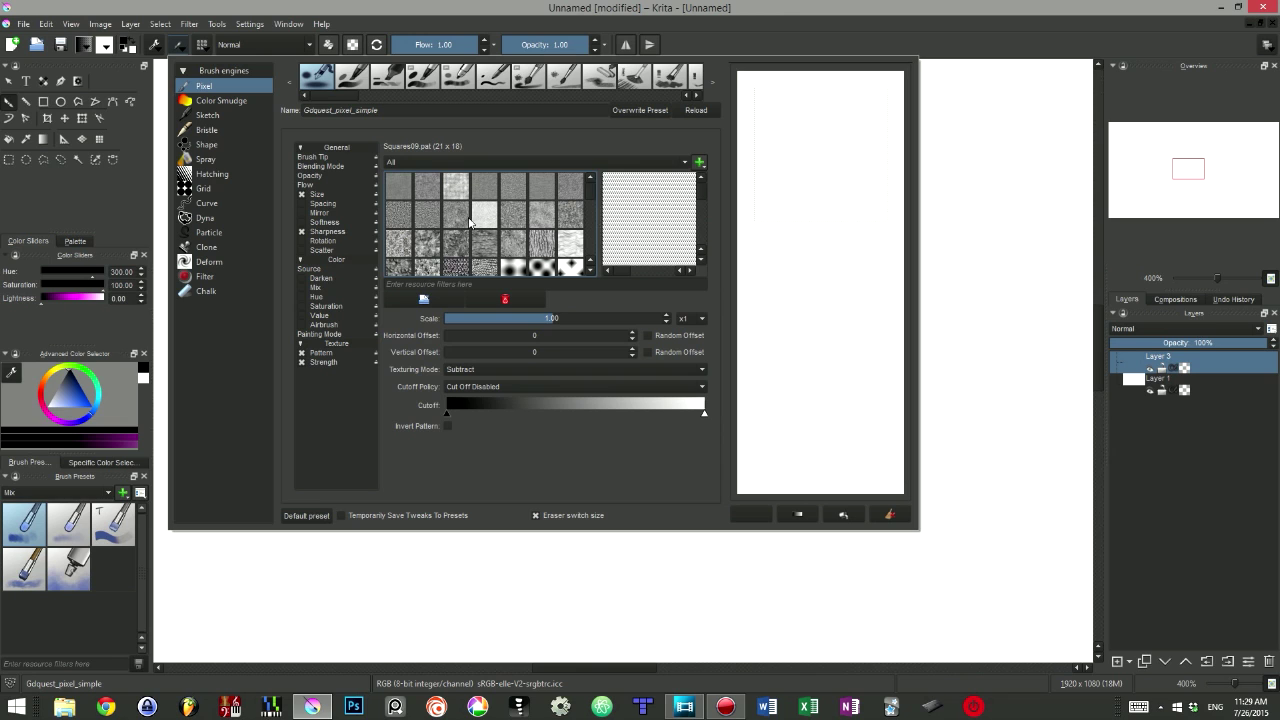
click(458, 228)
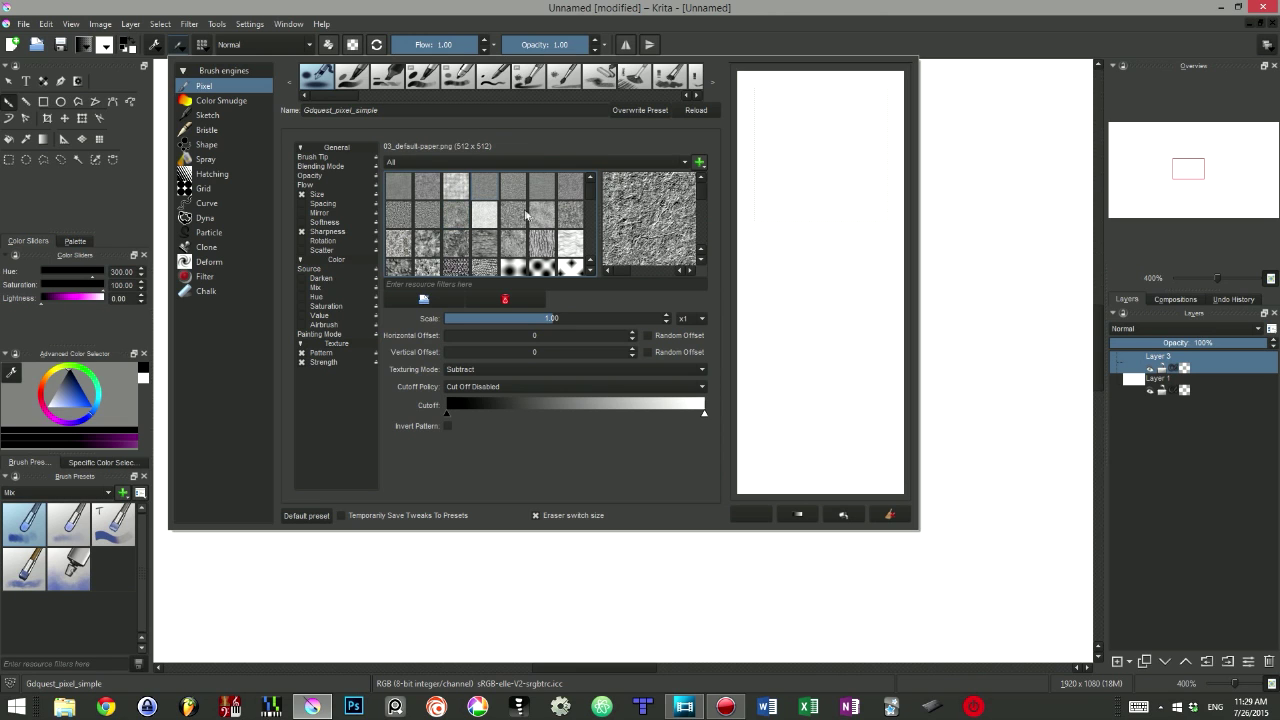
click(518, 237)
click(541, 214)
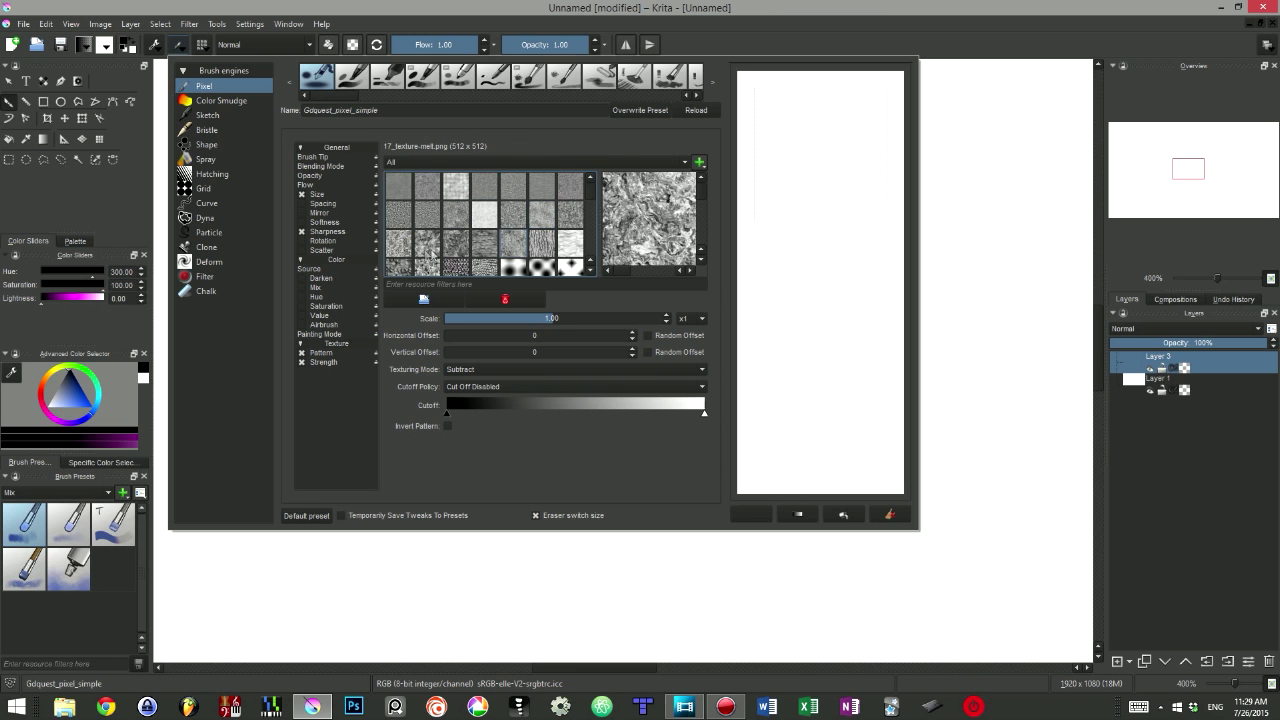
click(398, 243)
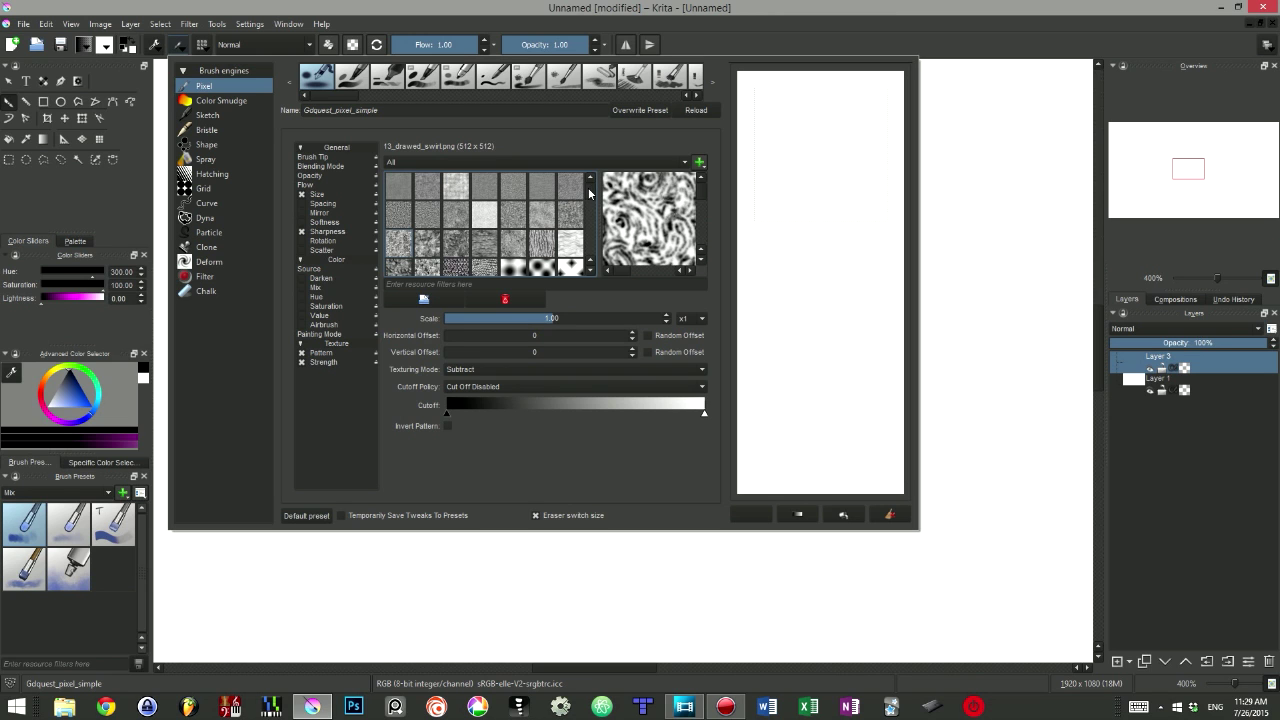
scroll(583, 225, down, 10)
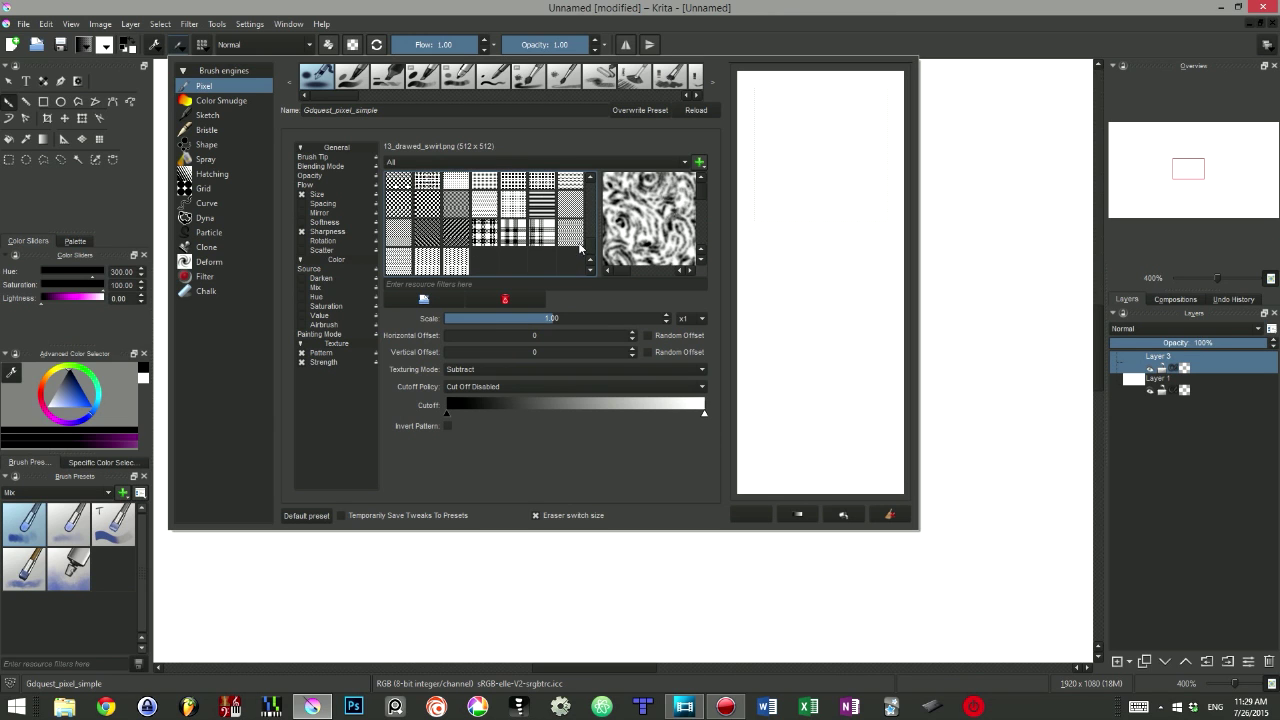
scroll(581, 247, up, 1)
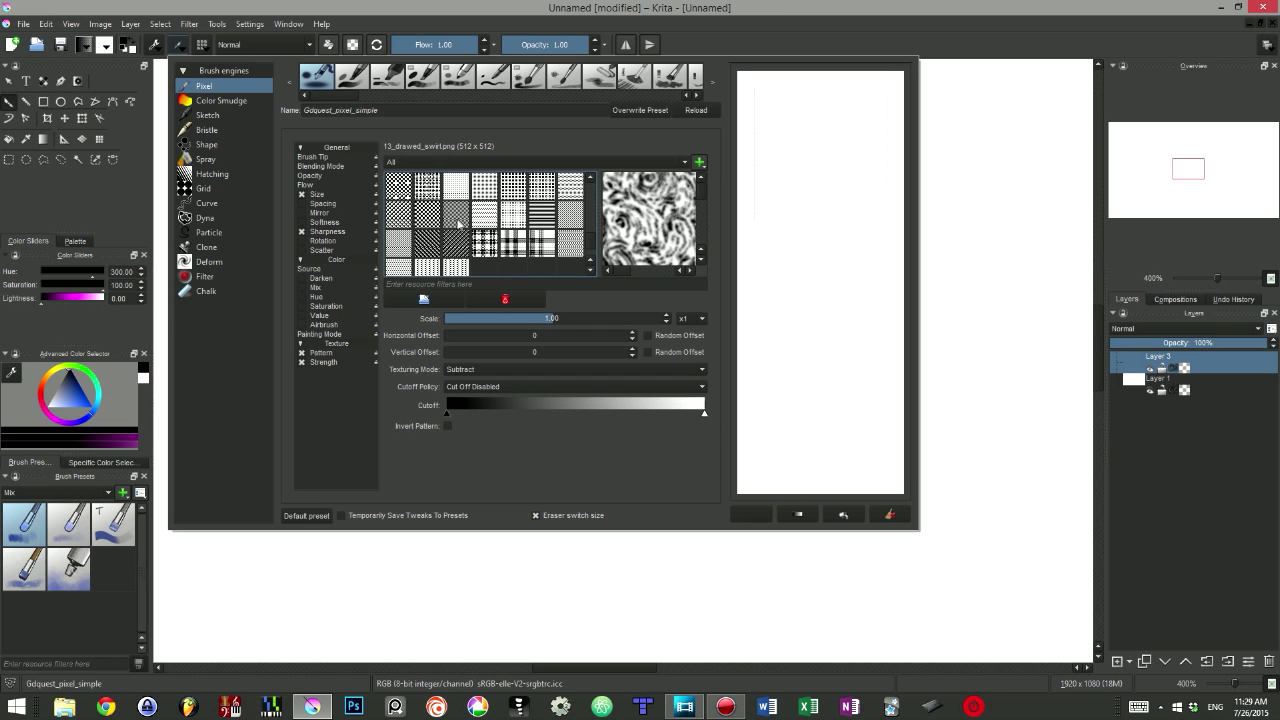
Compare Squares08, Stripes07 and Squares10, then settle on Squares09.pat and test it
click(457, 224)
click(484, 242)
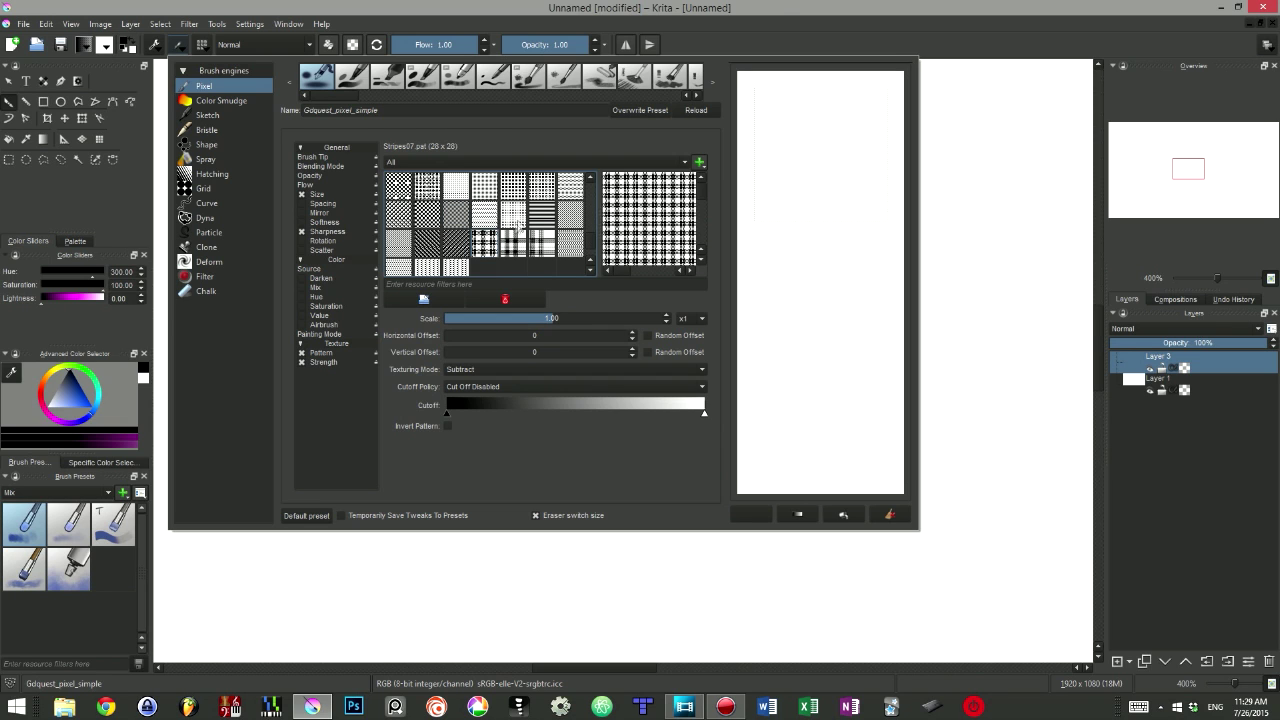
click(512, 222)
click(485, 220)
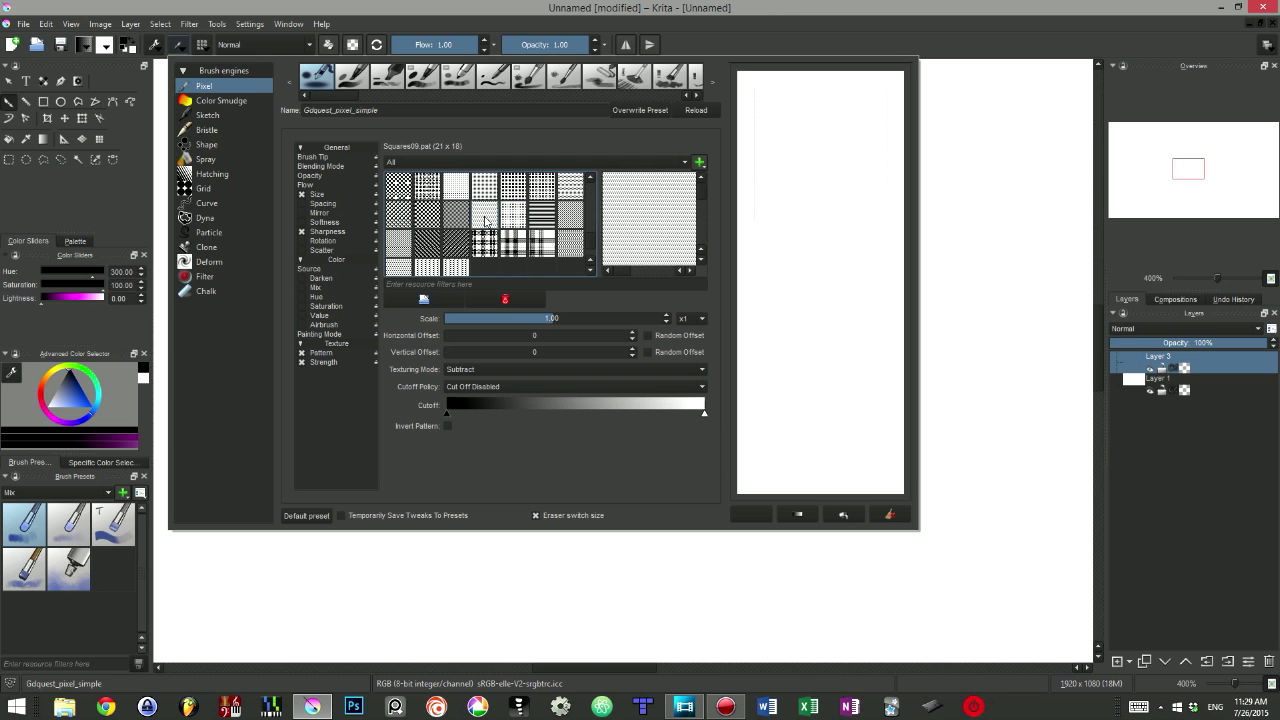
mouse_move(830, 124)
mouse_down()
mouse_move(771, 157)
mouse_move(831, 157)
mouse_move(827, 192)
mouse_up()
key(F5)
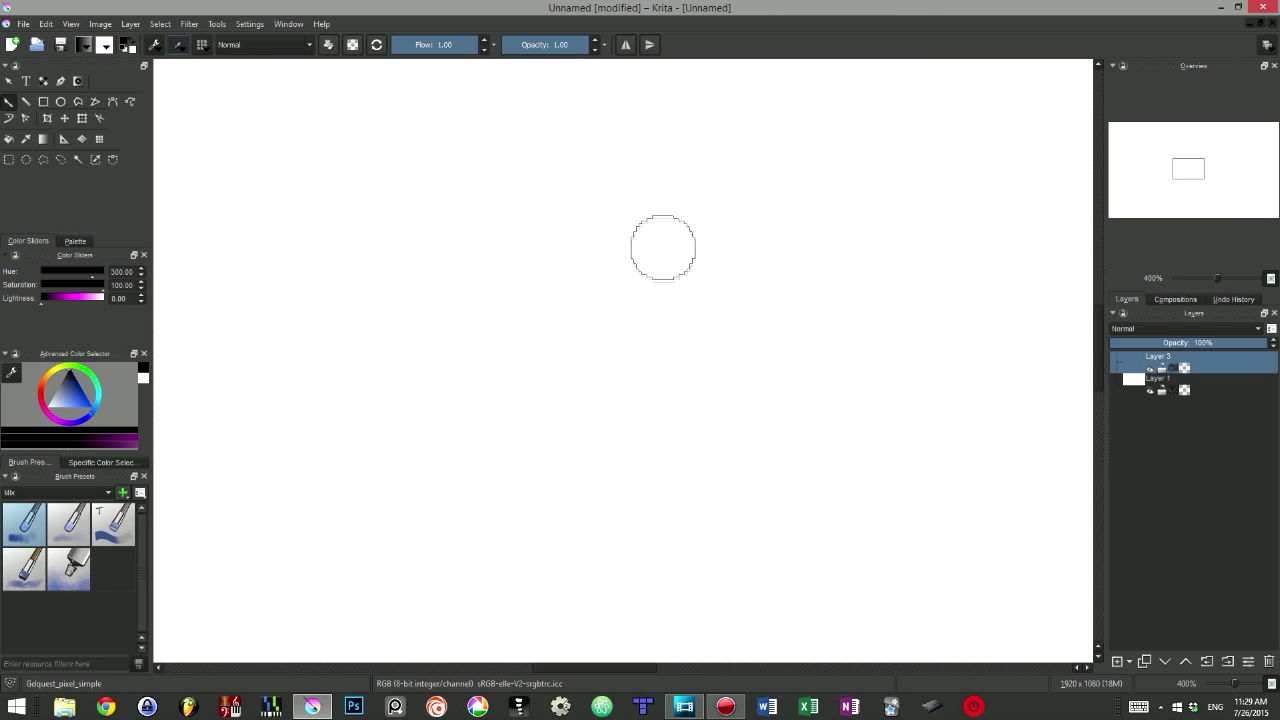
Turn on Invert Pattern for the brush texture and test it on the scratchpad
click(182, 47)
mouse_move(850, 132)
mouse_down()
mouse_move(795, 133)
mouse_move(825, 148)
mouse_move(822, 190)
mouse_up()
click(447, 426)
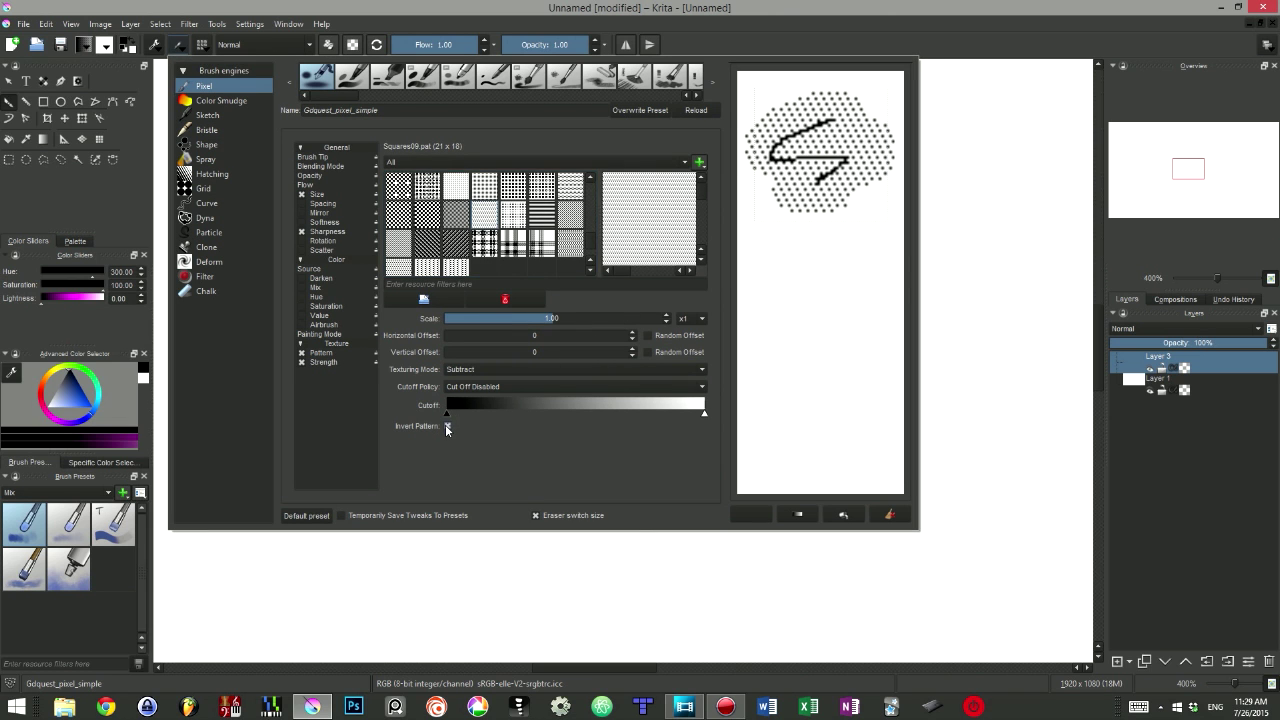
mouse_move(862, 226)
mouse_down()
mouse_move(794, 236)
mouse_move(854, 236)
mouse_move(787, 280)
mouse_move(818, 297)
mouse_move(784, 320)
mouse_move(851, 343)
mouse_up()
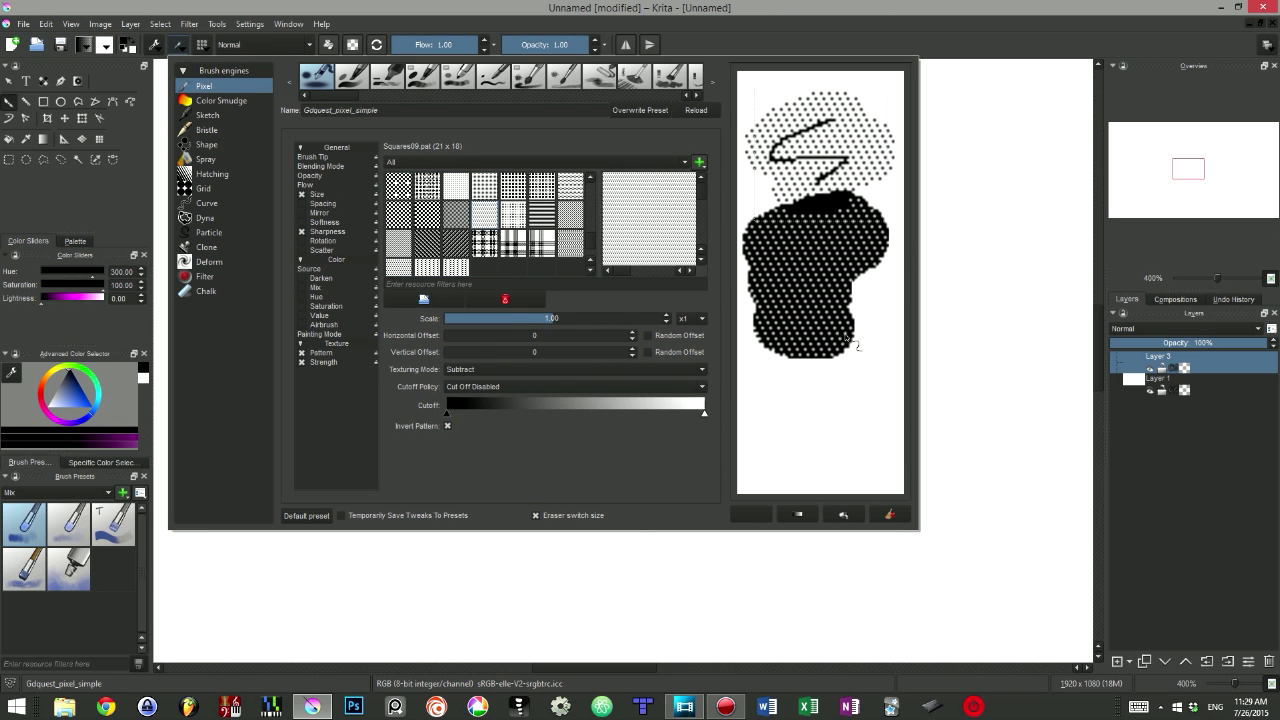
click(891, 515)
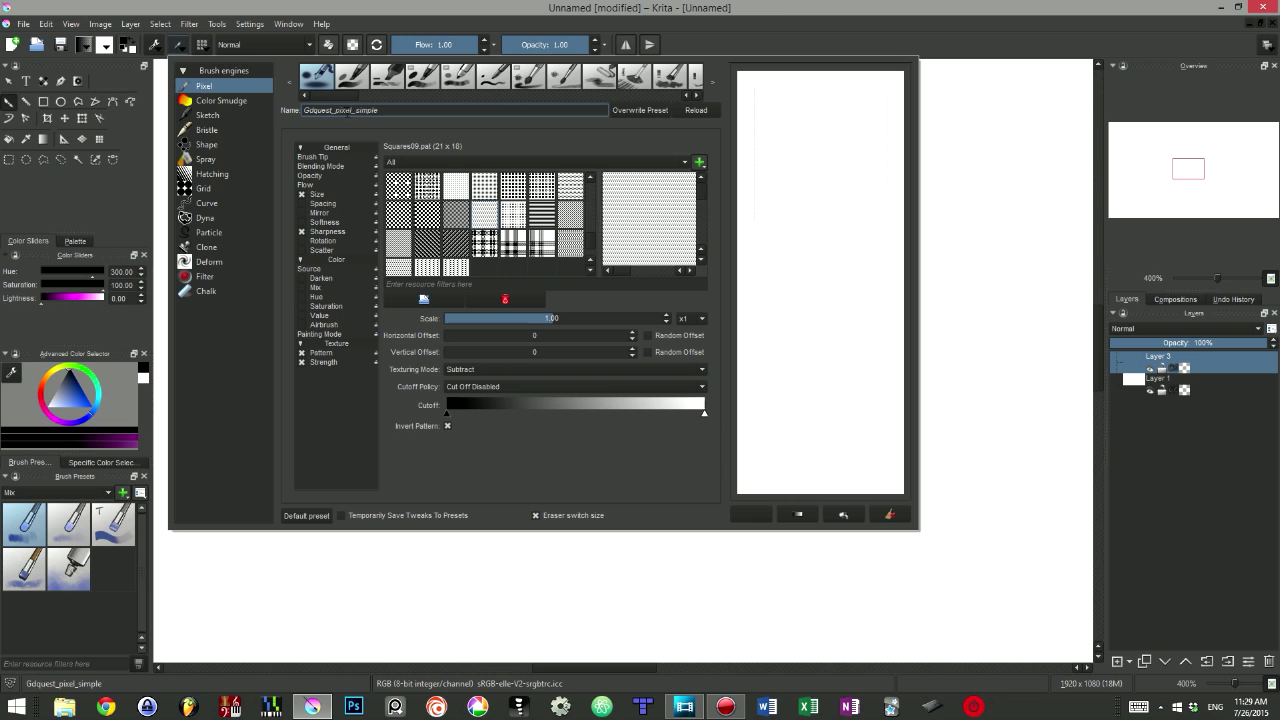
mouse_move(840, 100)
mouse_down()
mouse_move(811, 131)
mouse_move(820, 200)
mouse_up()
Save the brush as preset Gdquest_pixel_dither_1 and paint a dither test stroke
drag(331, 115, 428, 116)
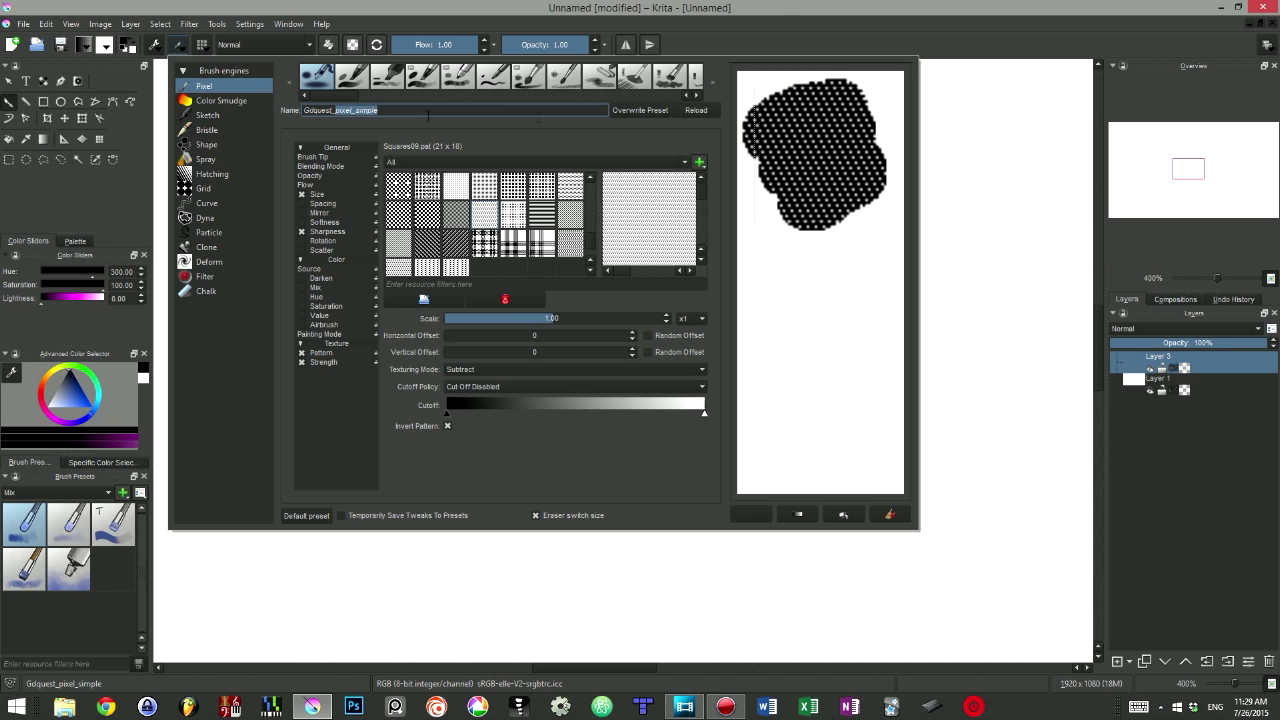
key(shift+Home)
key(shift+Right)
key(shift+Right)
key(shift+Right)
key(shift+Right)
key(shift+Right)
key(shift+Right)
key(shift+Right)
key(shift+Right)
key(shift+Right)
key(shift+Right)
key(shift+Right)
key(shift+Right)
key(shift+Right)
key(shift+Right)
text(dither_1)
click(636, 113)
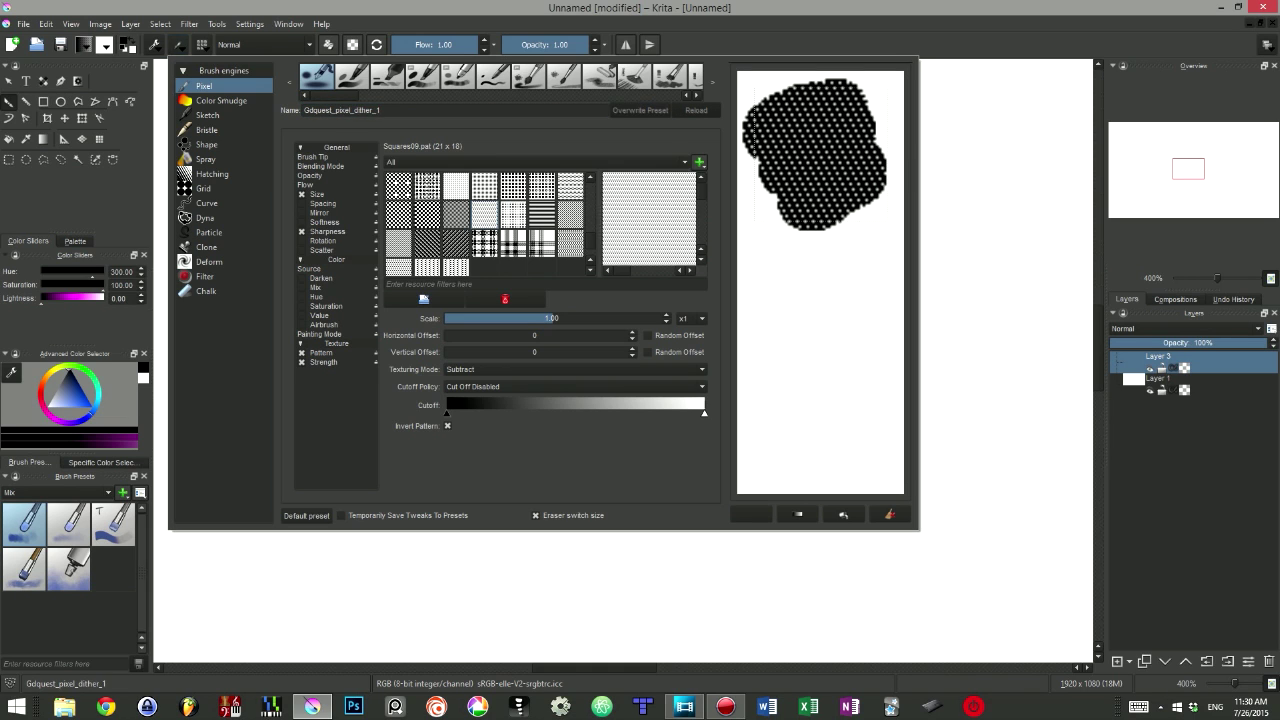
click(474, 226)
mouse_move(474, 226)
mouse_down()
mouse_move(457, 357)
mouse_move(691, 363)
mouse_up()
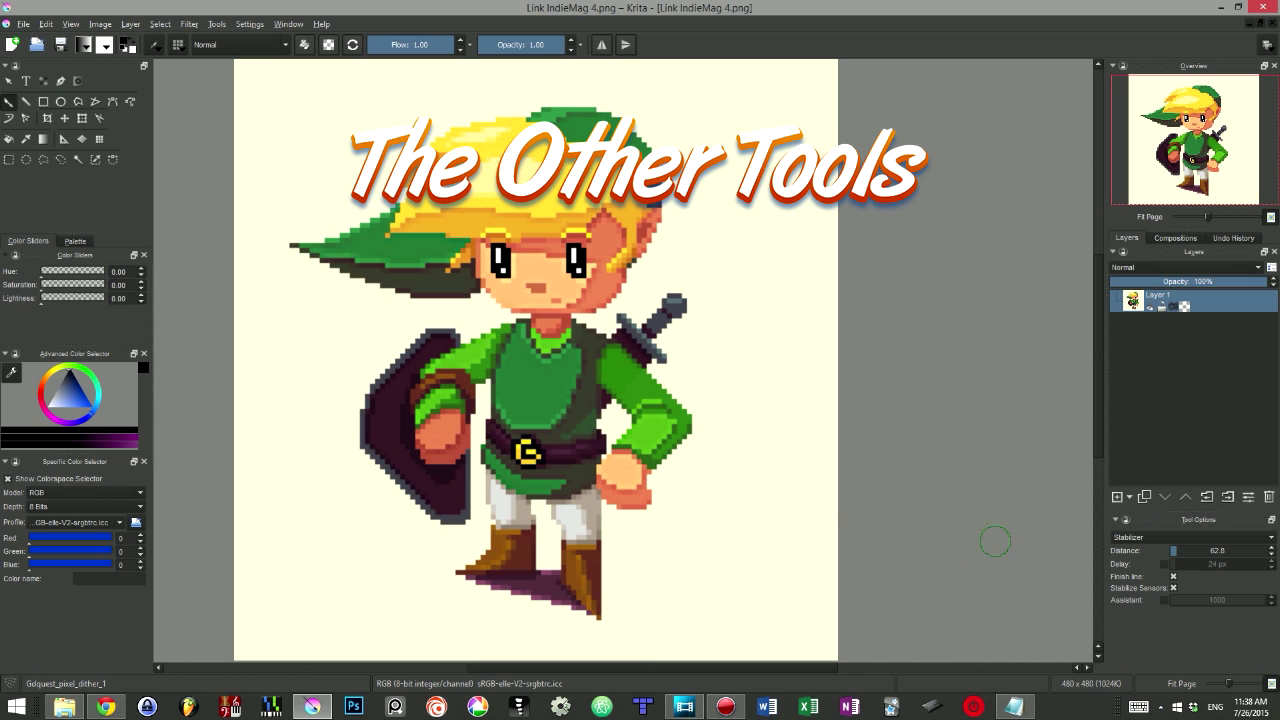
Float the Tool Options panel and fill Link's collar with green sampled from the sprite
mouse_move(1198, 528)
mouse_down()
mouse_move(1055, 522)
mouse_move(932, 380)
mouse_move(924, 269)
mouse_move(944, 190)
mouse_up()
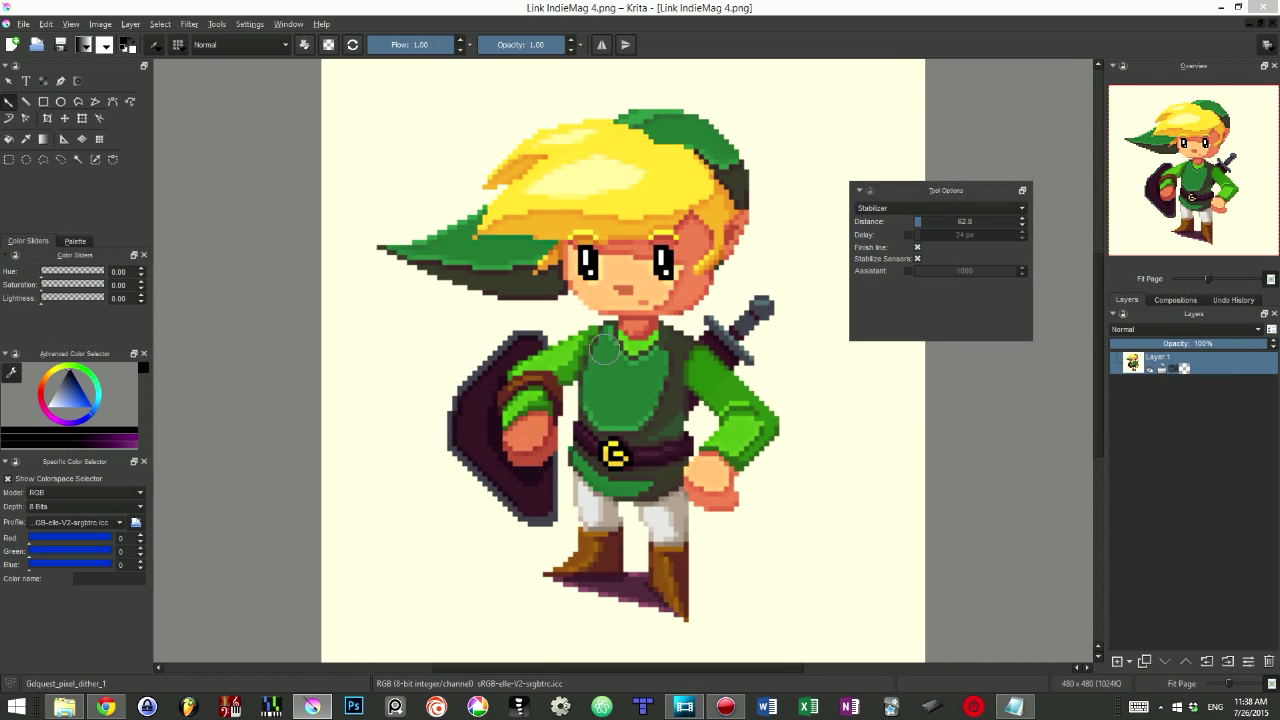
key(f)
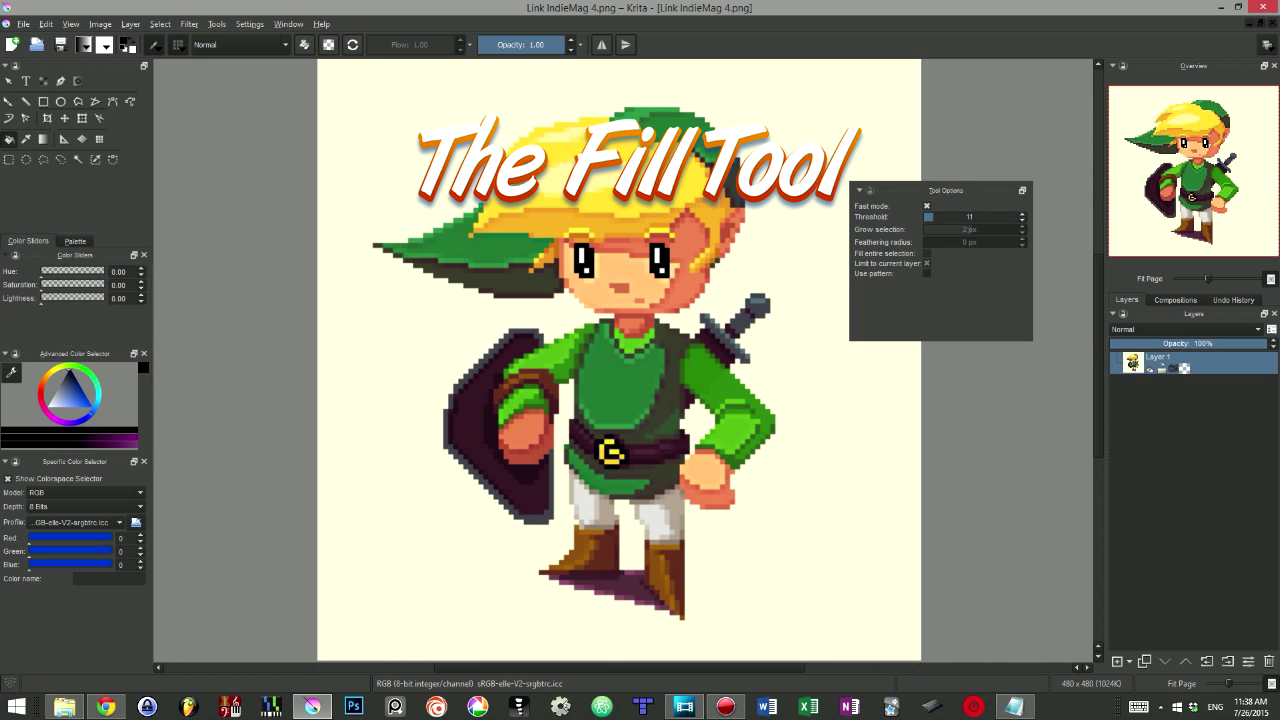
click(926, 206)
click(926, 207)
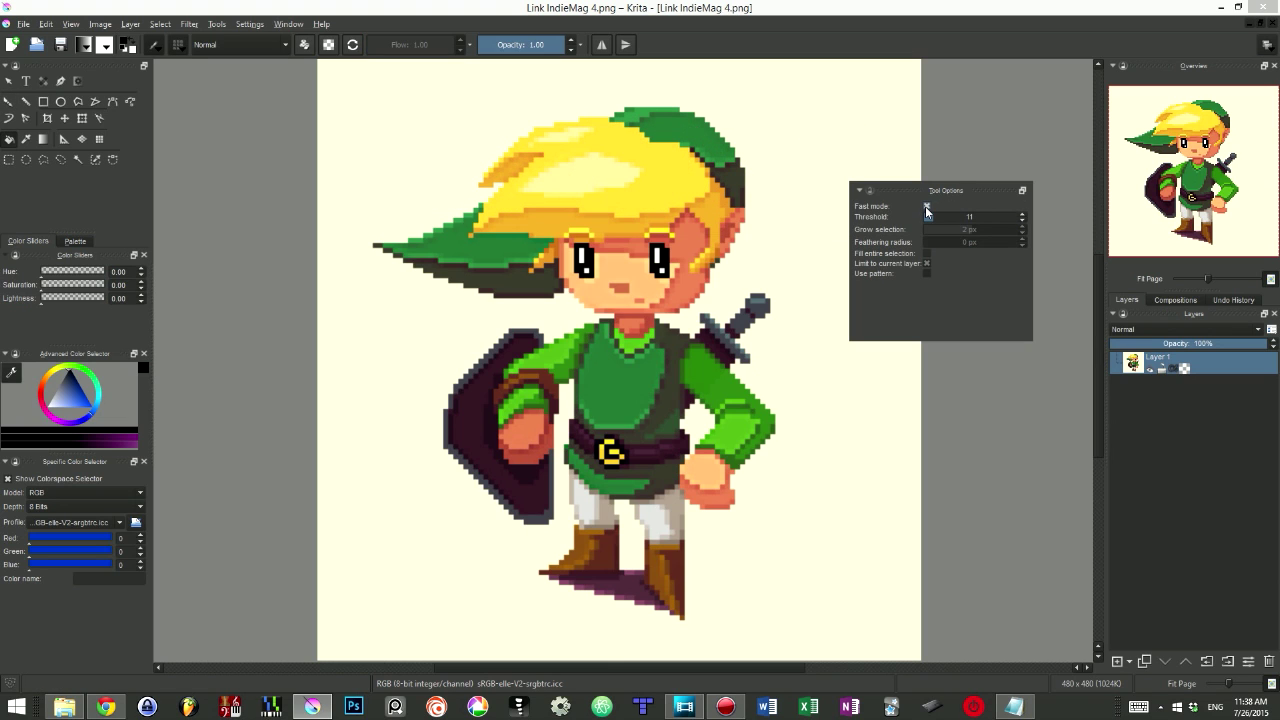
ctrl+click(760, 420)
click(630, 345)
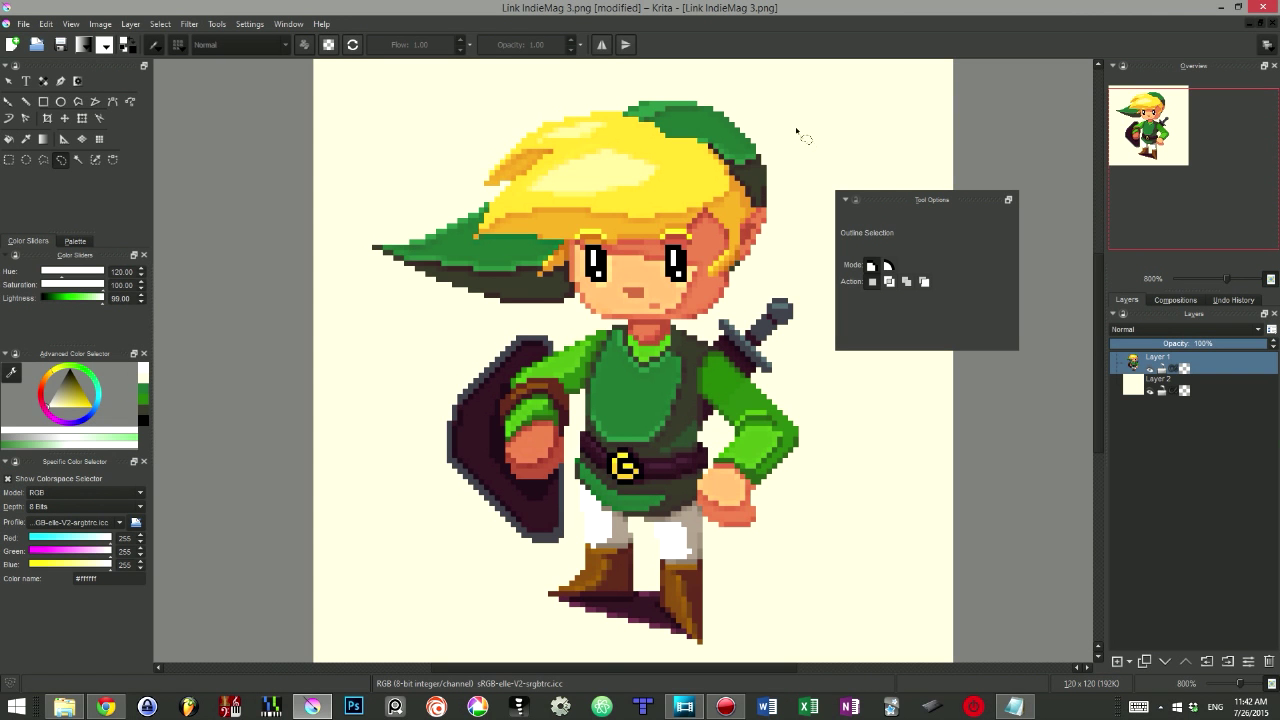
Select the head with lasso and rectangle selections, move it, then undo the move
mouse_move(757, 95)
mouse_down()
mouse_move(658, 92)
mouse_move(392, 180)
mouse_move(449, 341)
mouse_move(758, 110)
mouse_up()
key(t)
mouse_move(660, 239)
mouse_down()
mouse_move(556, 271)
mouse_move(606, 212)
mouse_move(661, 239)
mouse_up()
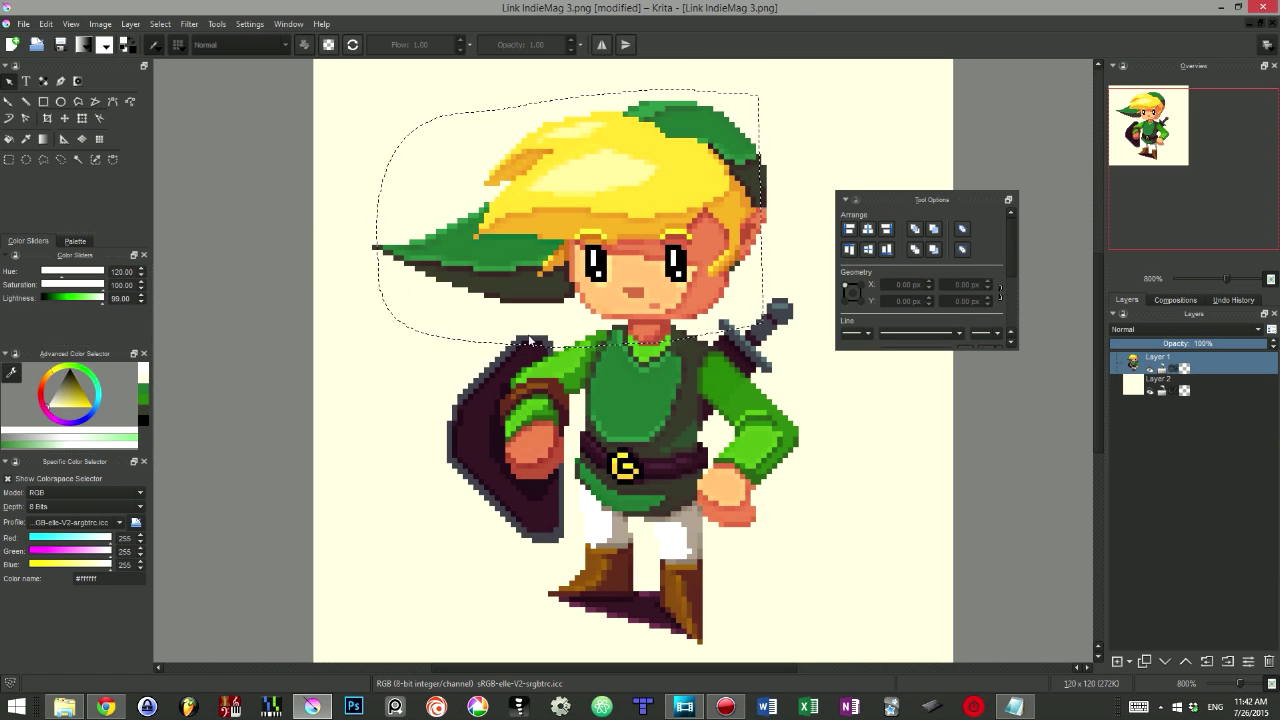
key(ctrl+shift+a)
click(9, 160)
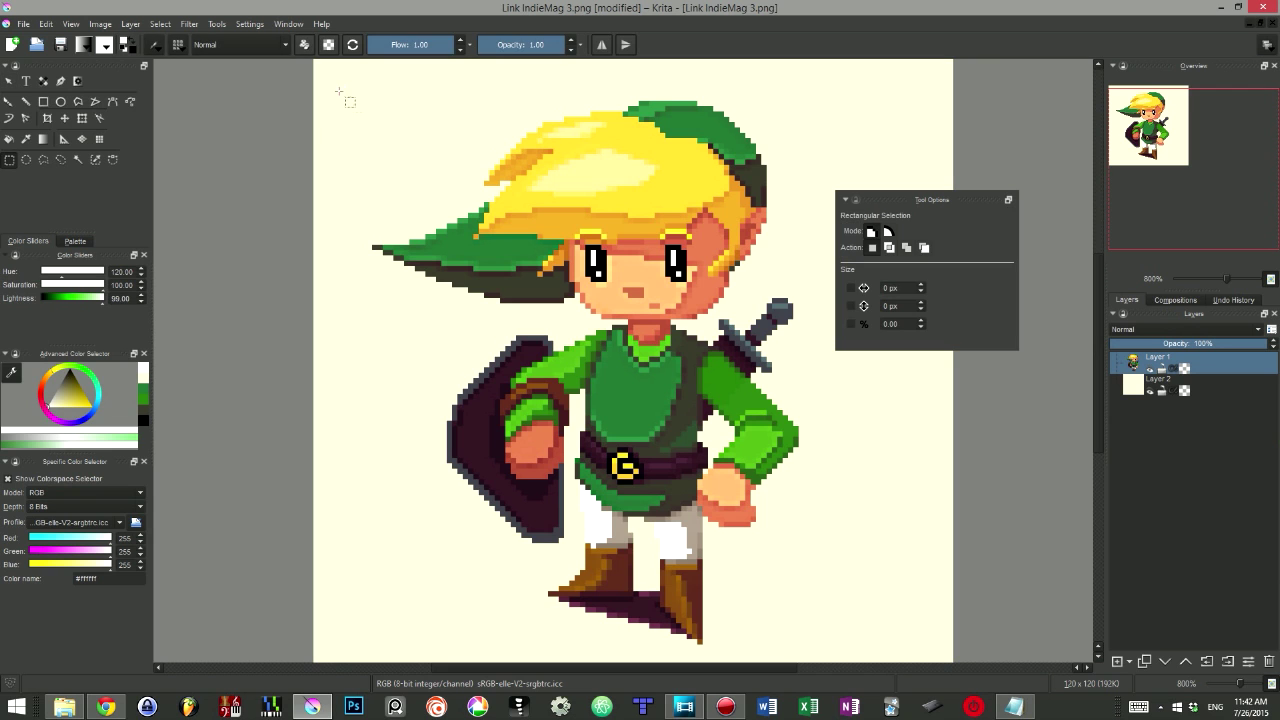
drag(338, 91, 836, 344)
key(t)
drag(650, 200, 623, 143)
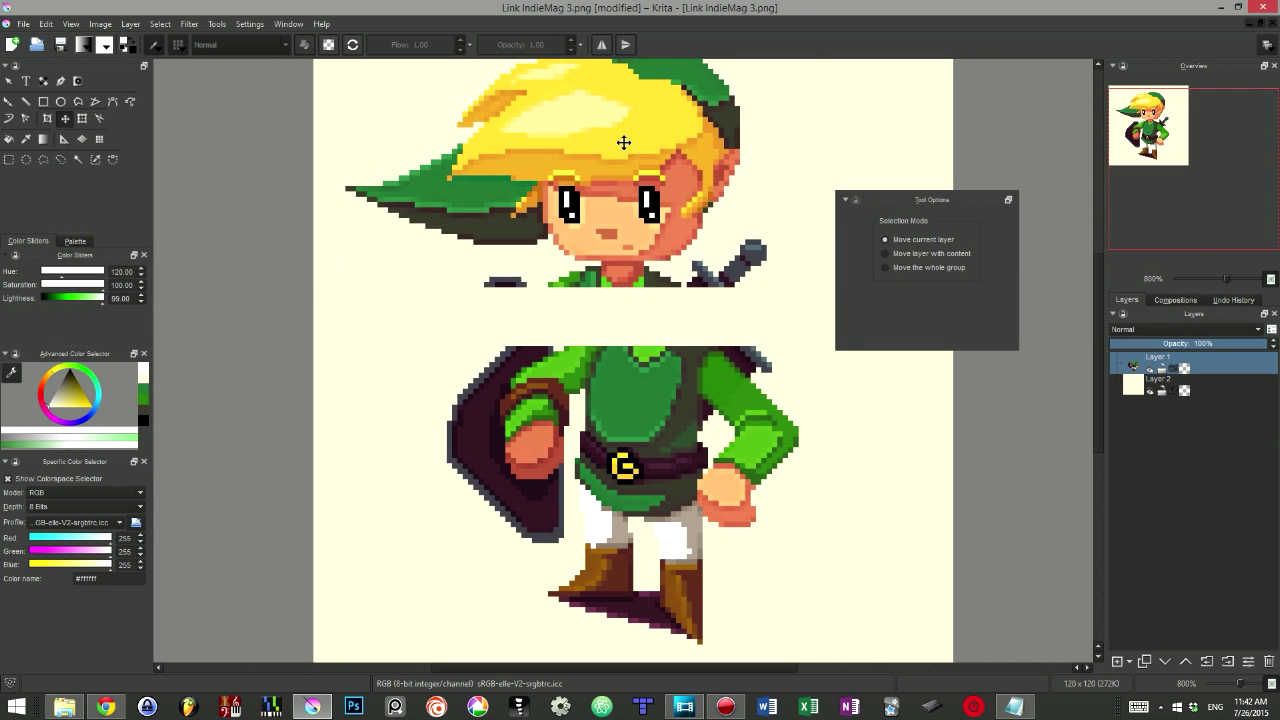
key(ctrl+z)
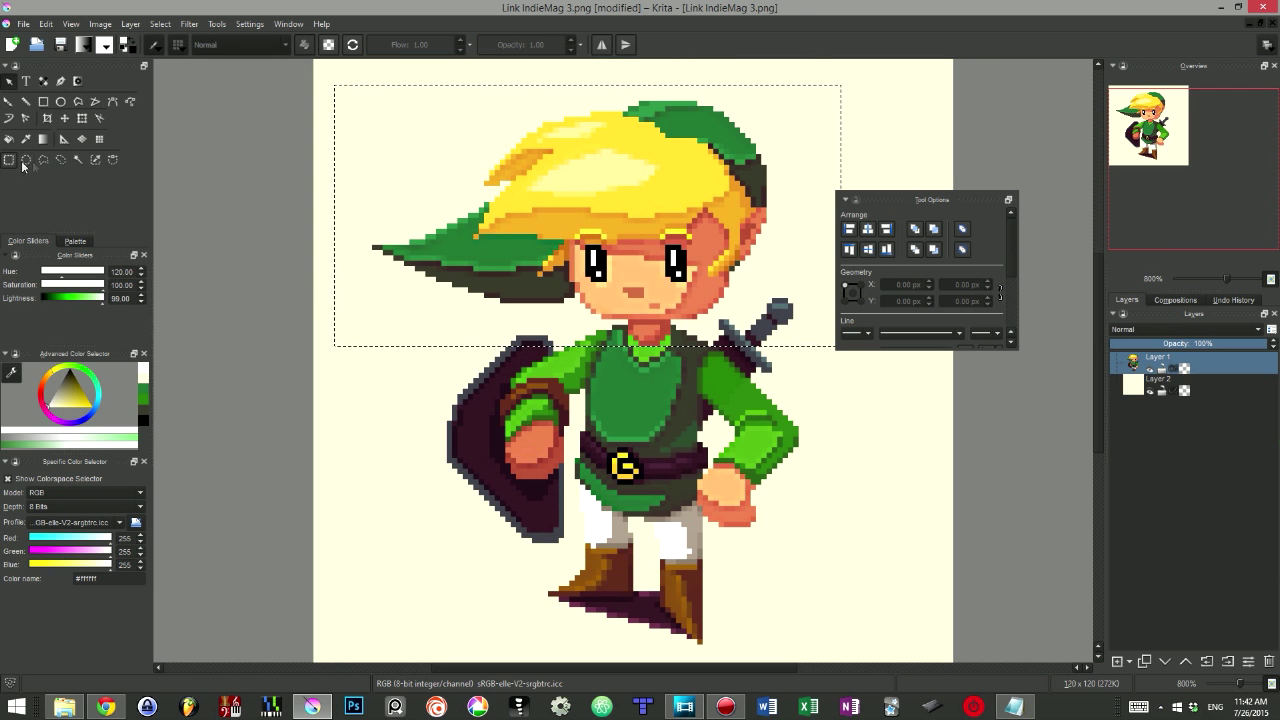
Select the similar-colour hair pixels, move them, and undo the move
click(95, 160)
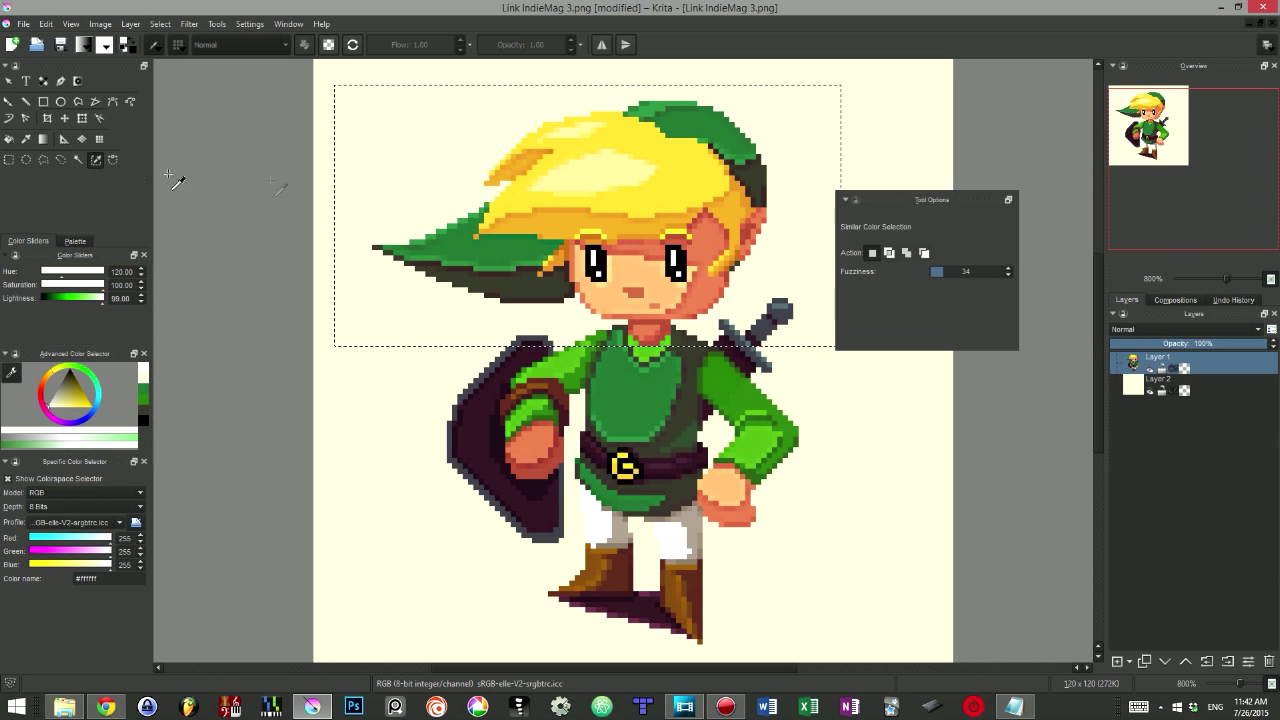
click(566, 219)
key(t)
drag(624, 209, 543, 286)
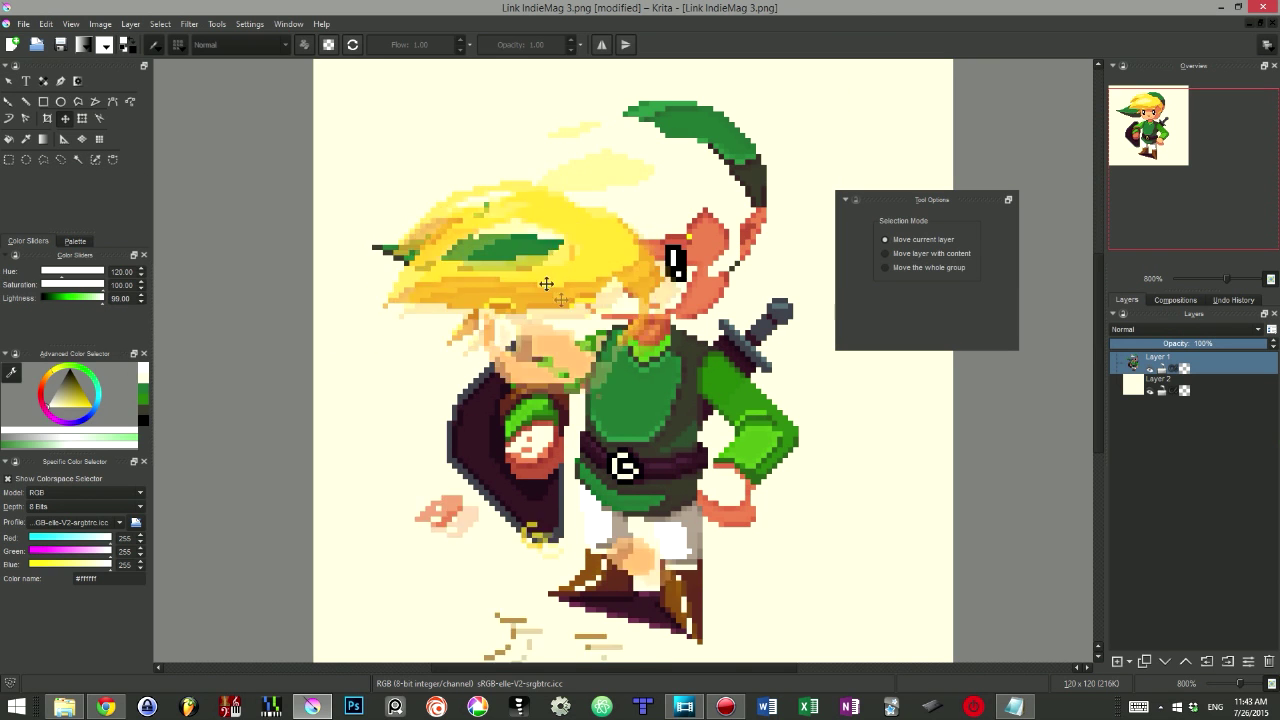
key(ctrl+z)
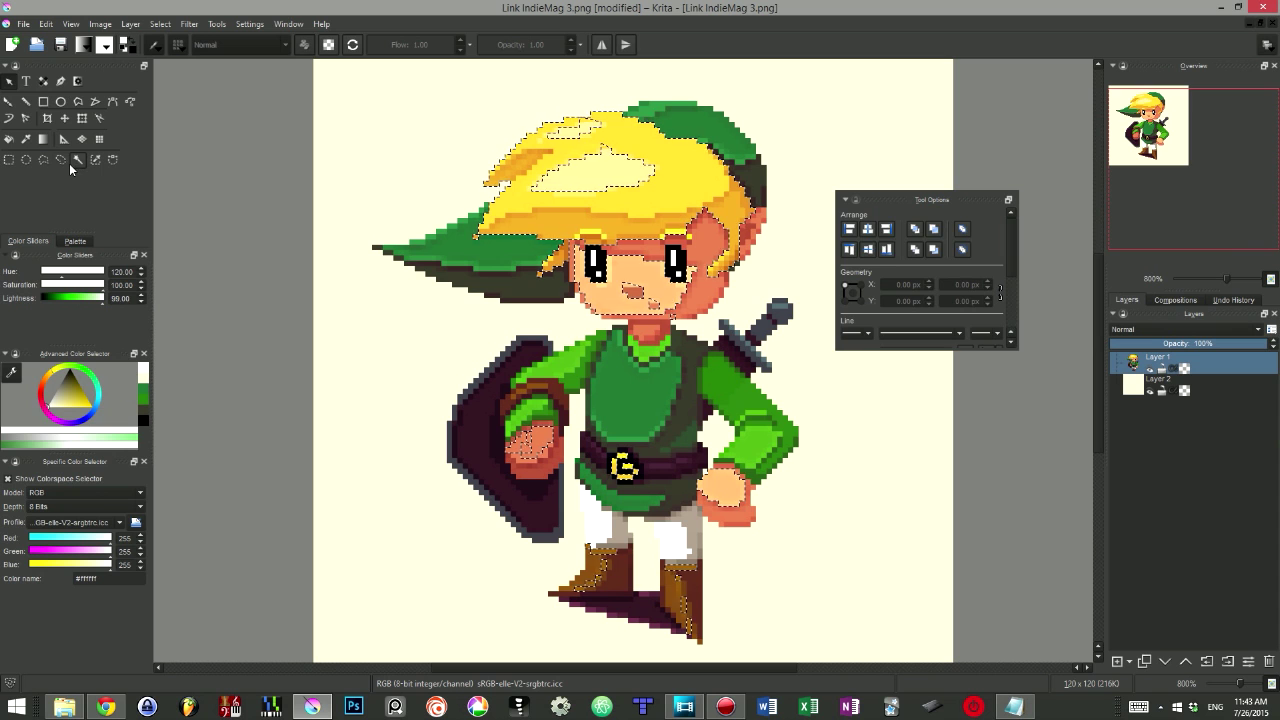
Lasso the head and hair, shift it up-left, cut it sharp and paste as a new layer
click(61, 161)
mouse_move(372, 366)
mouse_down()
mouse_move(618, 382)
mouse_move(788, 338)
mouse_move(756, 131)
mouse_move(357, 130)
mouse_move(350, 90)
mouse_up()
key(t)
drag(682, 301, 661, 249)
scroll(650, 410, up, 5)
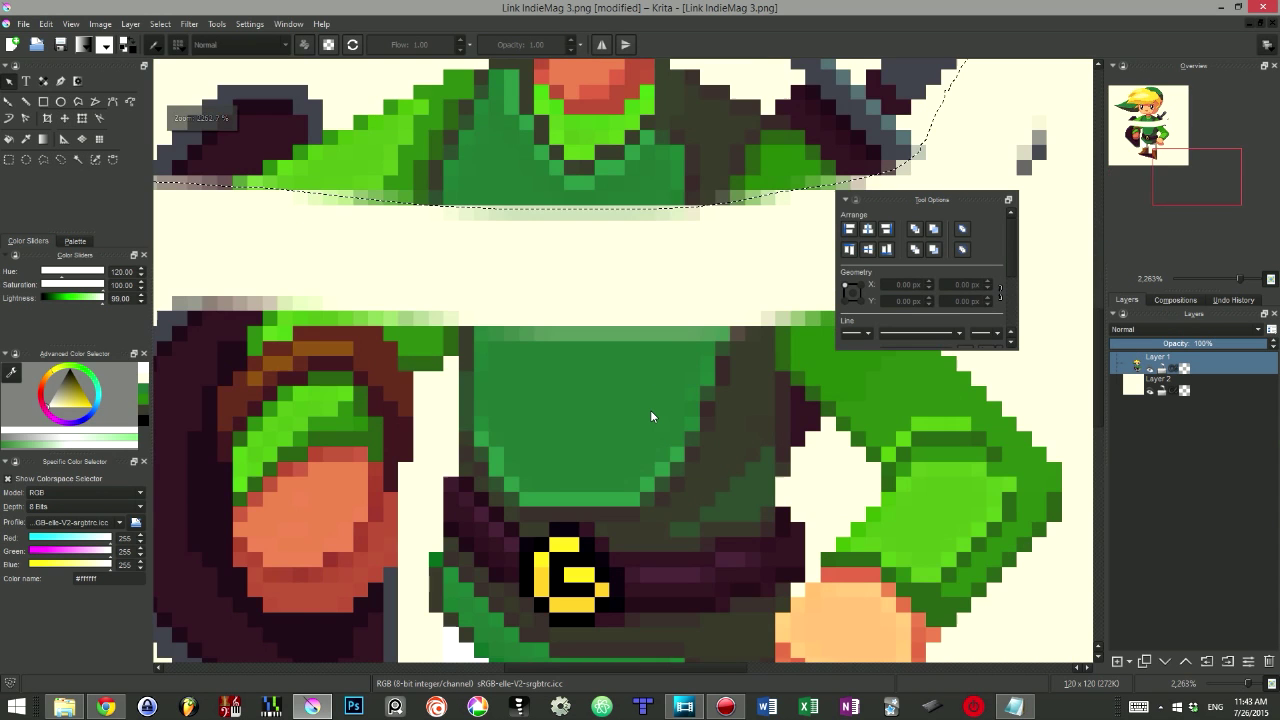
scroll(650, 410, down, 6)
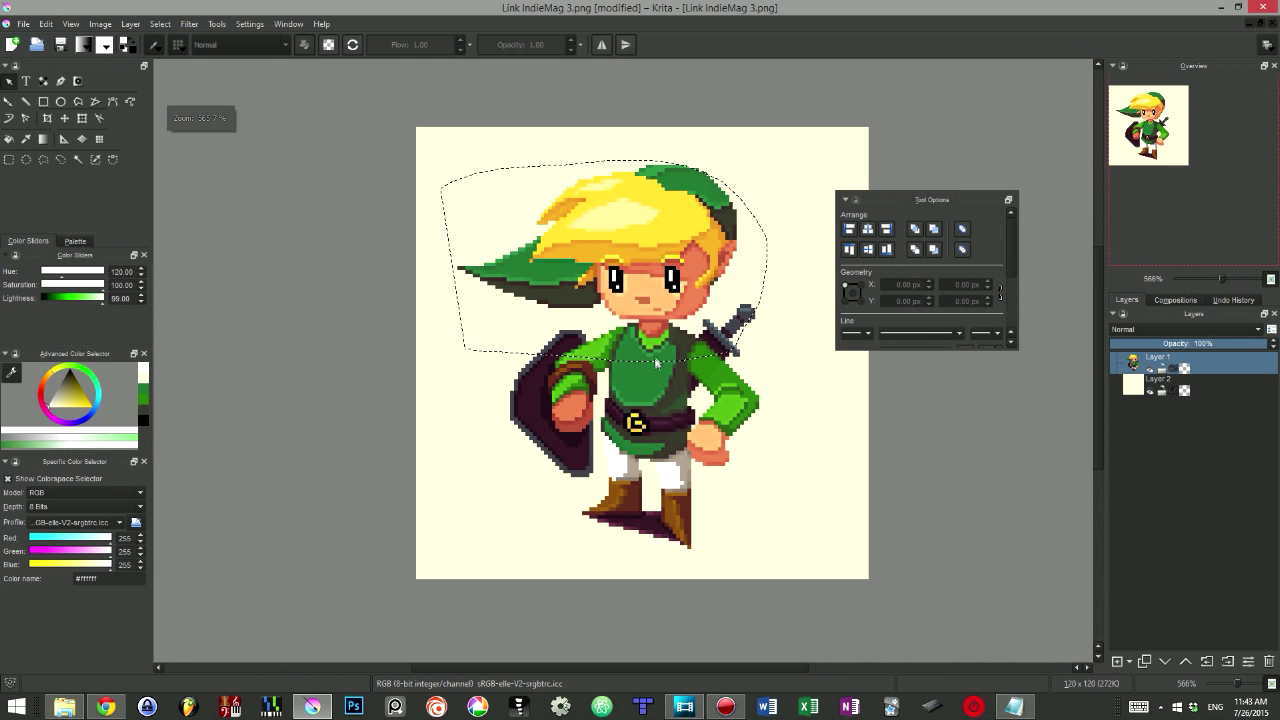
click(46, 23)
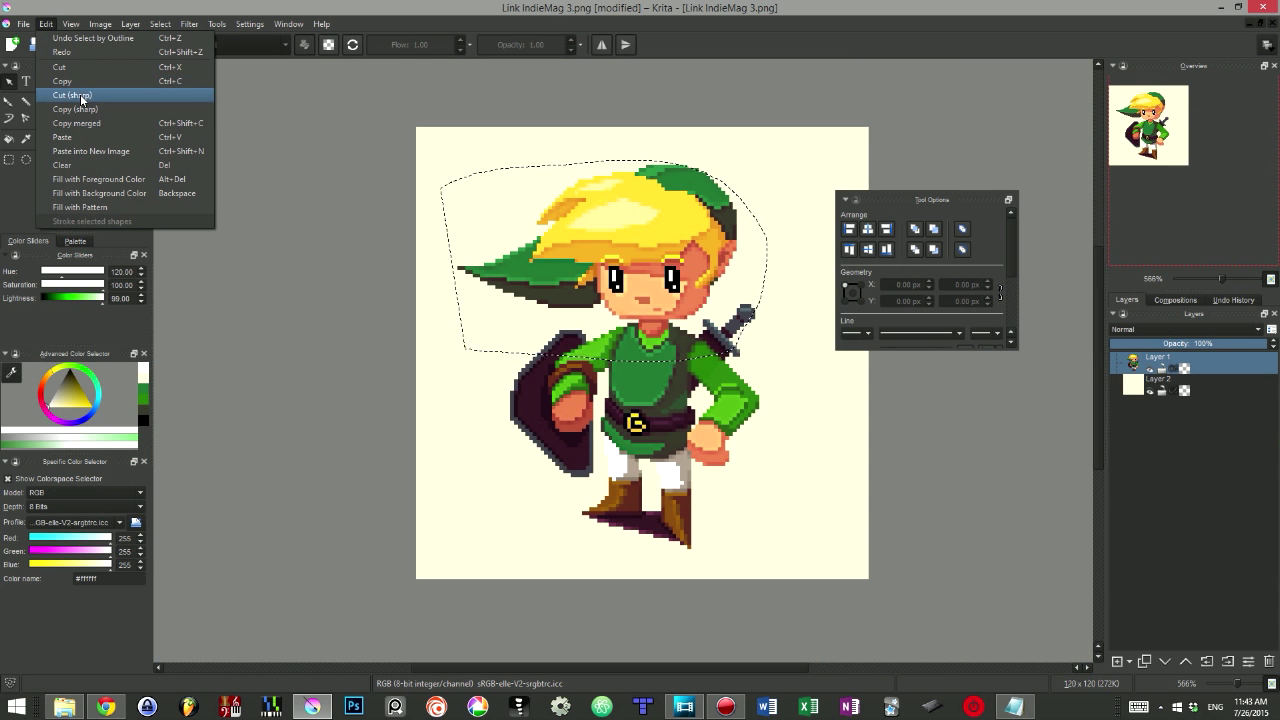
click(72, 95)
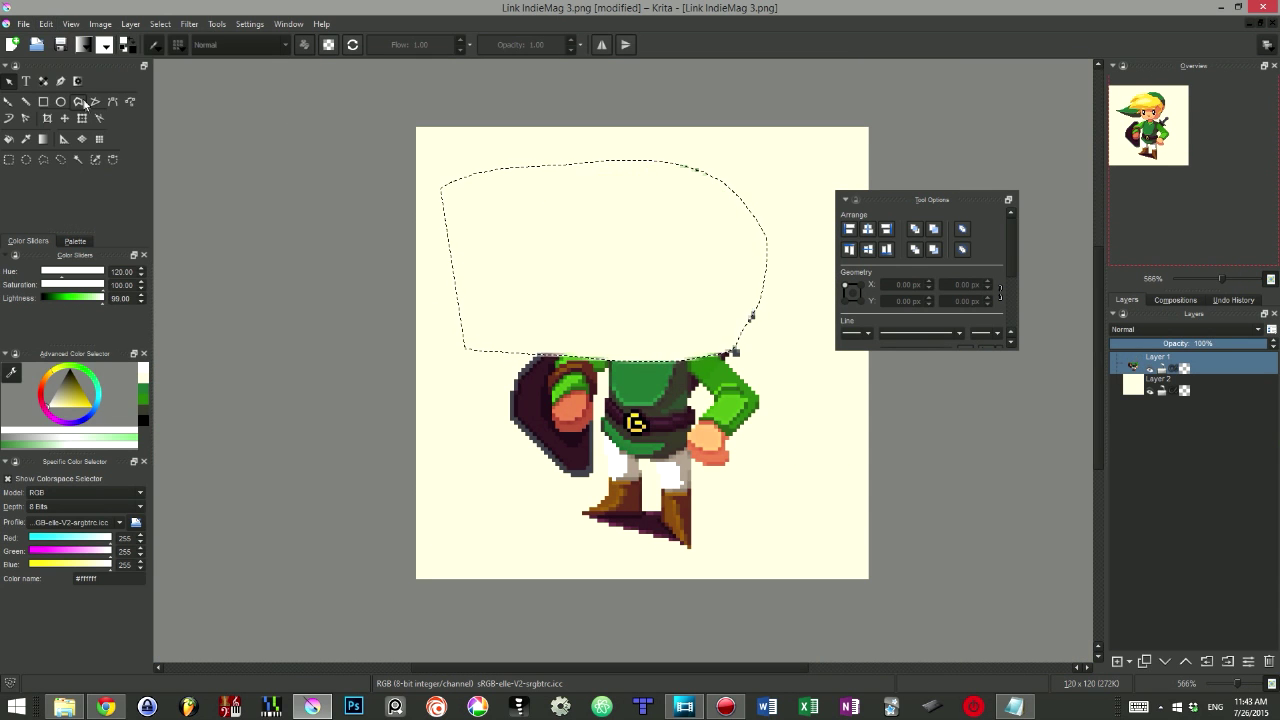
key(ctrl+v)
scroll(437, 278, up, 3)
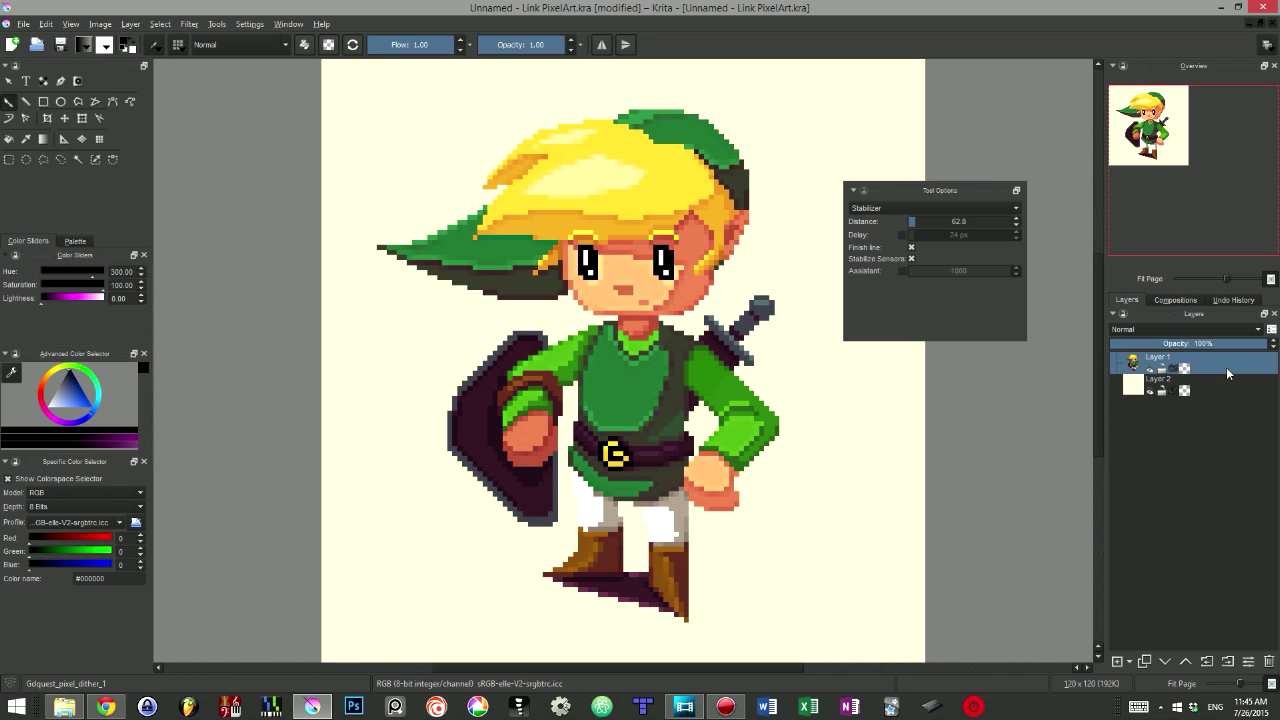
Paint a black blob over the head on new Layer 5, Select Opaque from it, then hide Layer 5
key(Insert)
mouse_move(725, 150)
mouse_down()
mouse_move(595, 150)
mouse_move(457, 229)
mouse_move(770, 270)
mouse_up()
right_click(1221, 362)
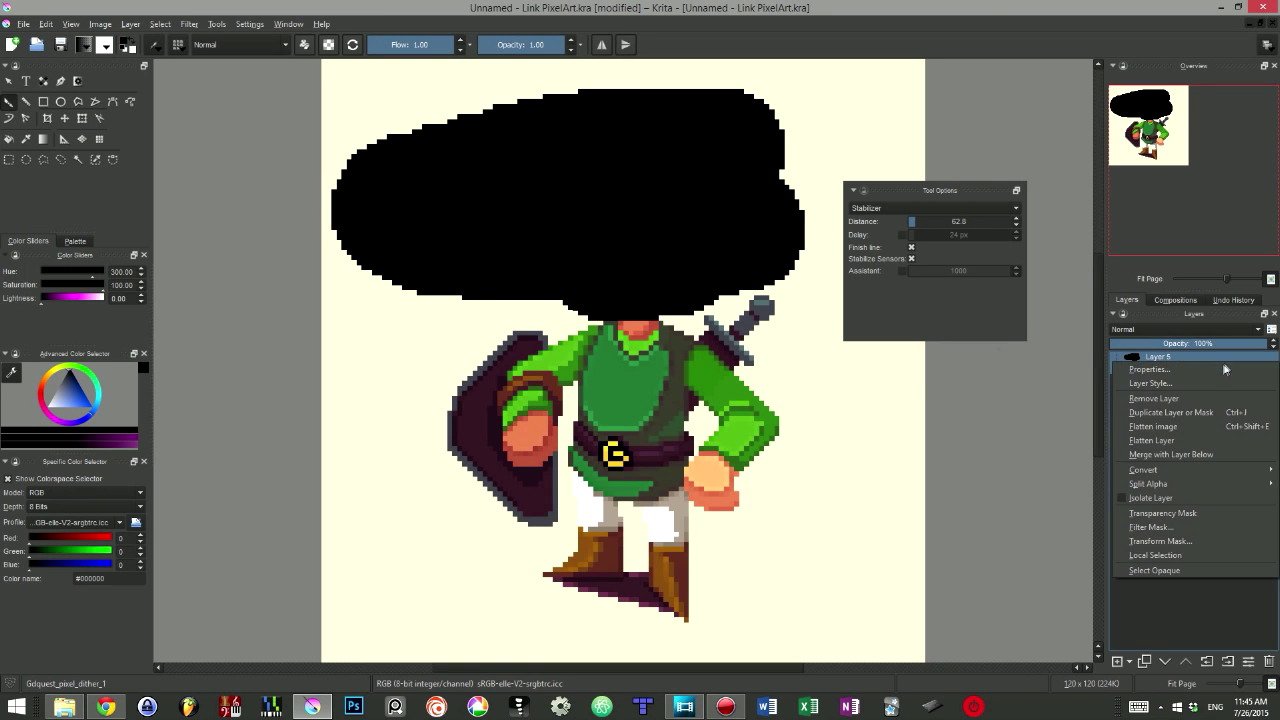
click(1166, 568)
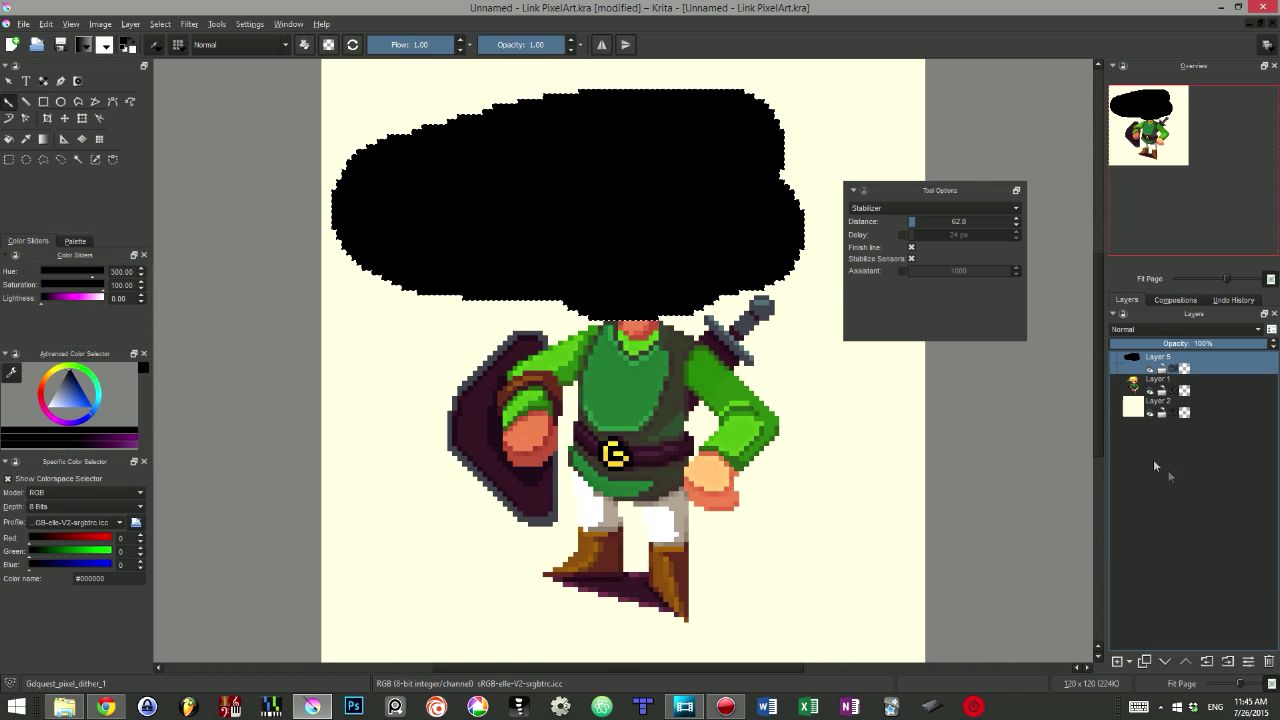
click(1147, 370)
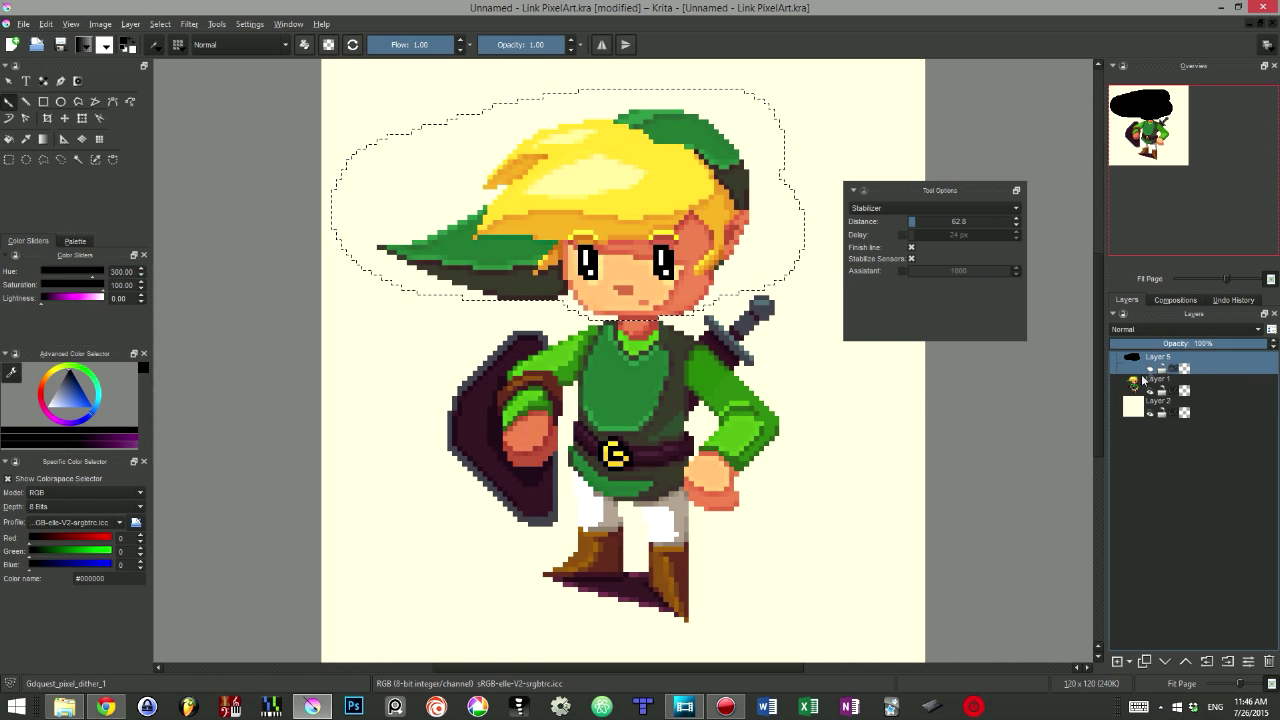
Move the selected head up and left on Layer 1
click(1143, 380)
key(t)
drag(663, 232, 686, 194)
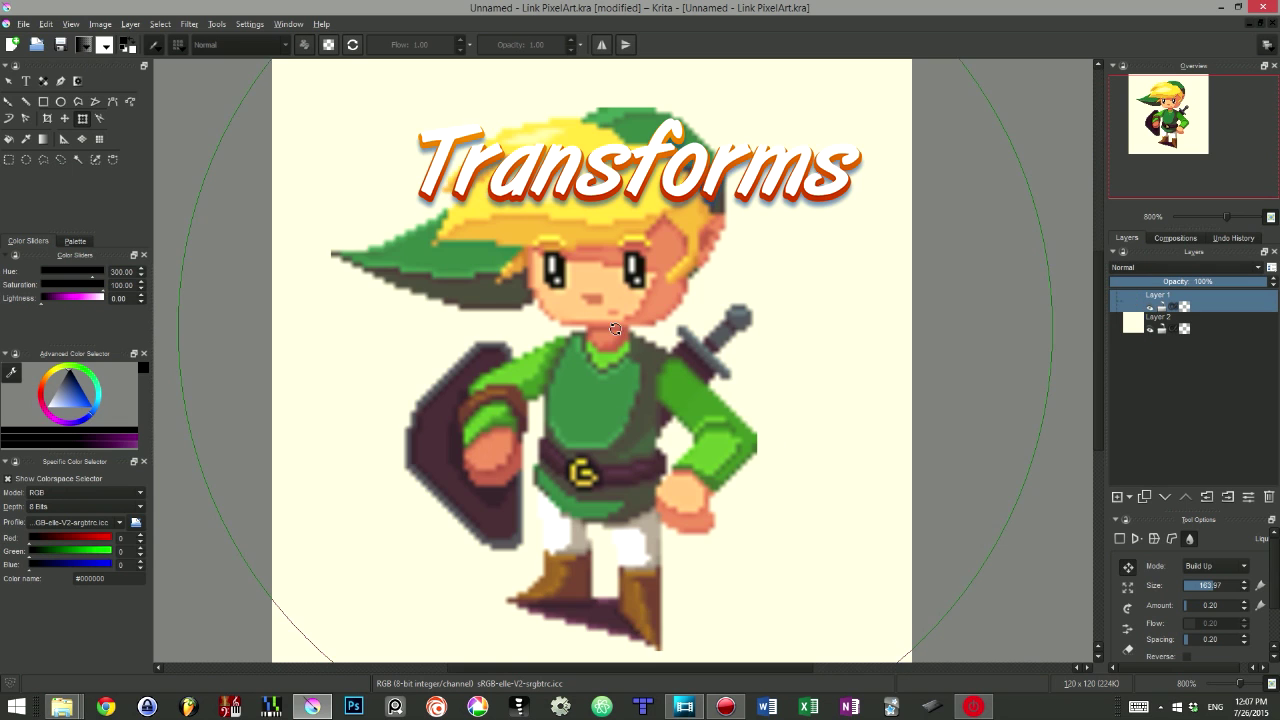
Push the figure upward with Liquify, set the transform filter to Box, and try a cancelled rotation
click(615, 329)
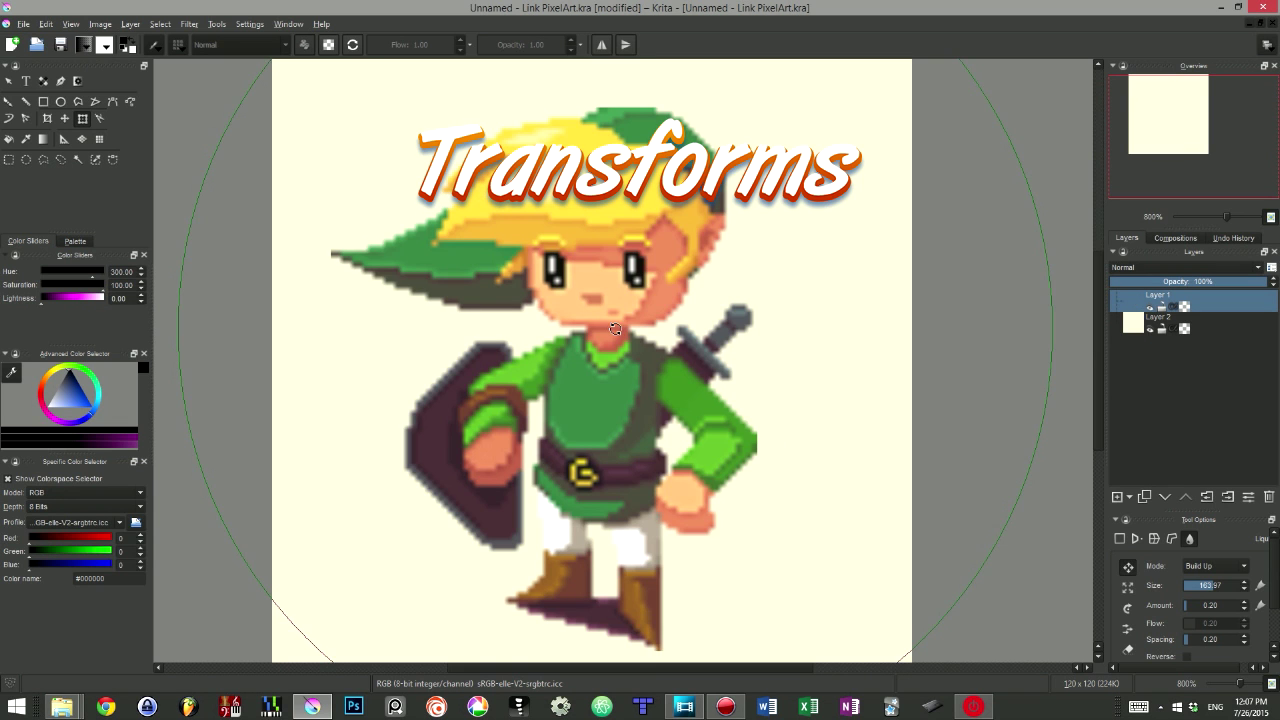
mouse_move(735, 330)
mouse_down()
mouse_move(760, 295)
mouse_move(823, 318)
mouse_up()
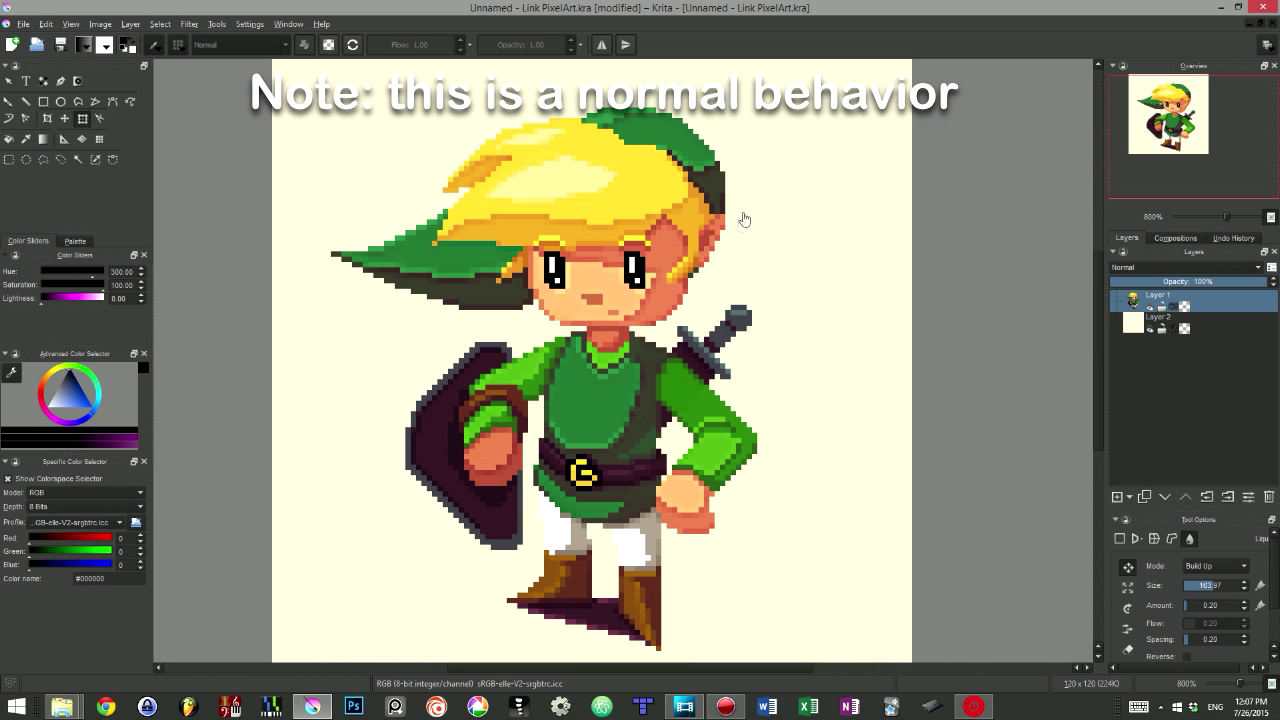
click(1119, 539)
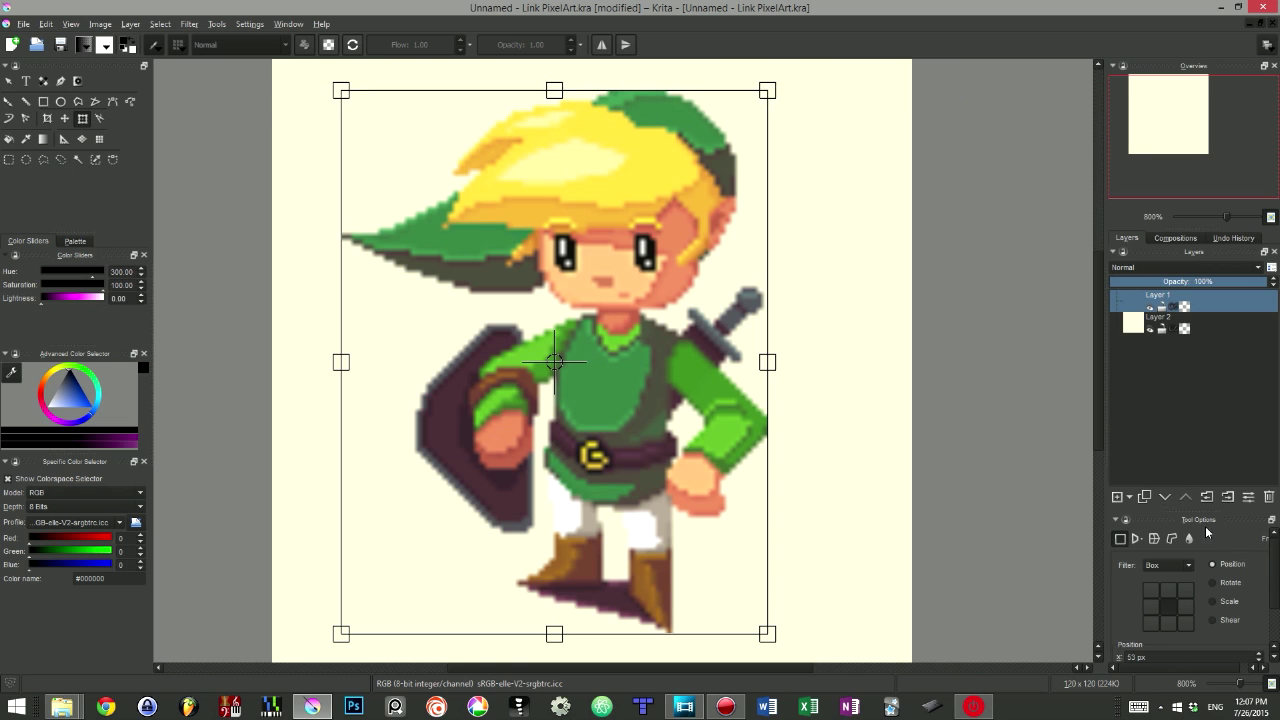
drag(1205, 521, 913, 212)
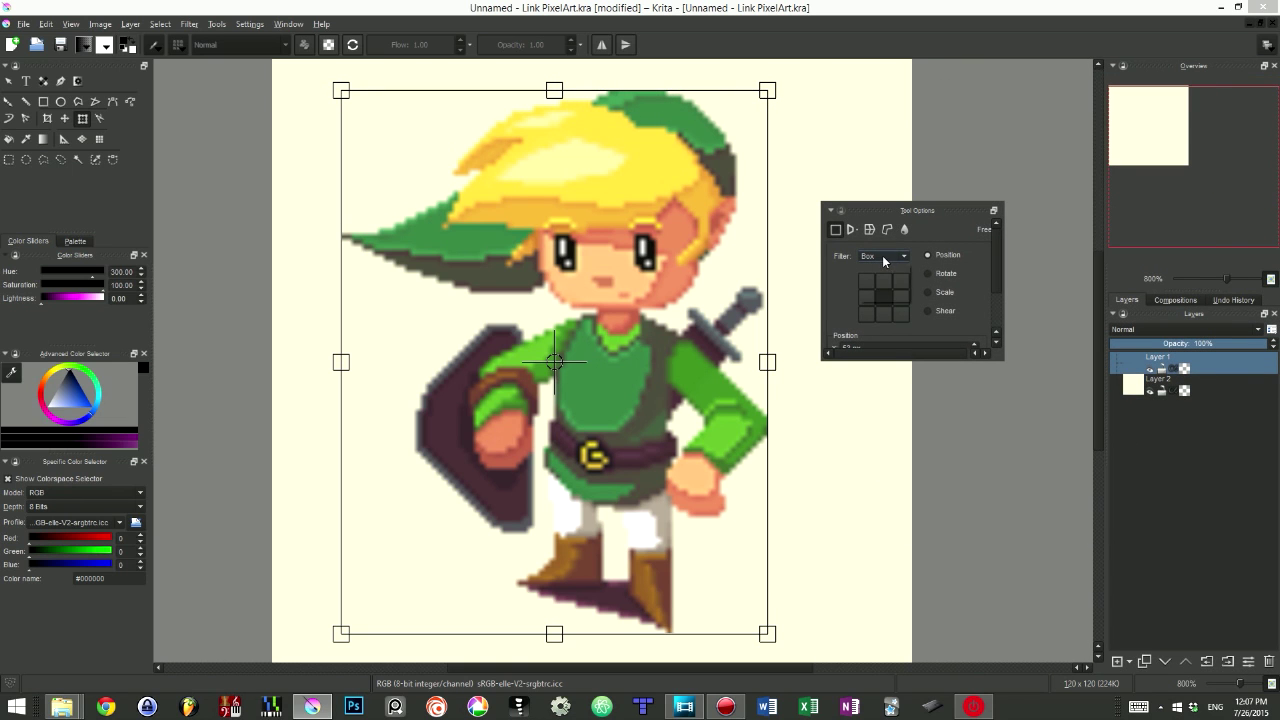
click(884, 258)
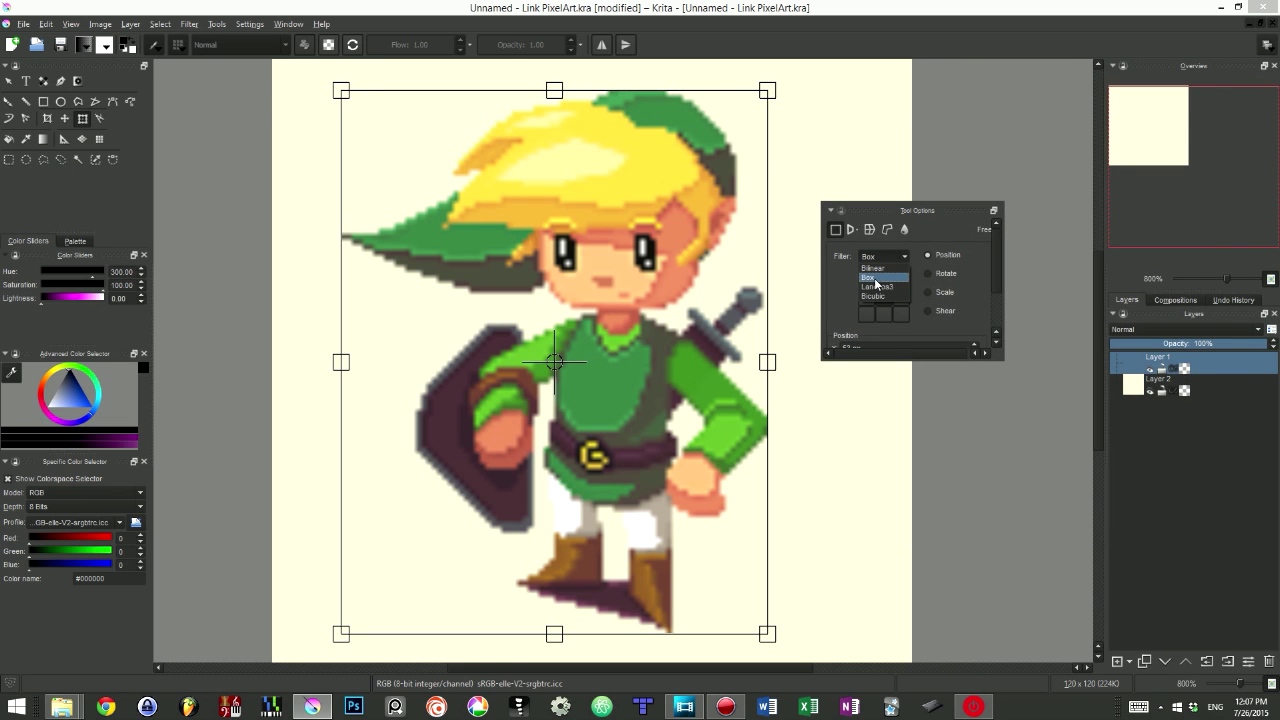
click(875, 279)
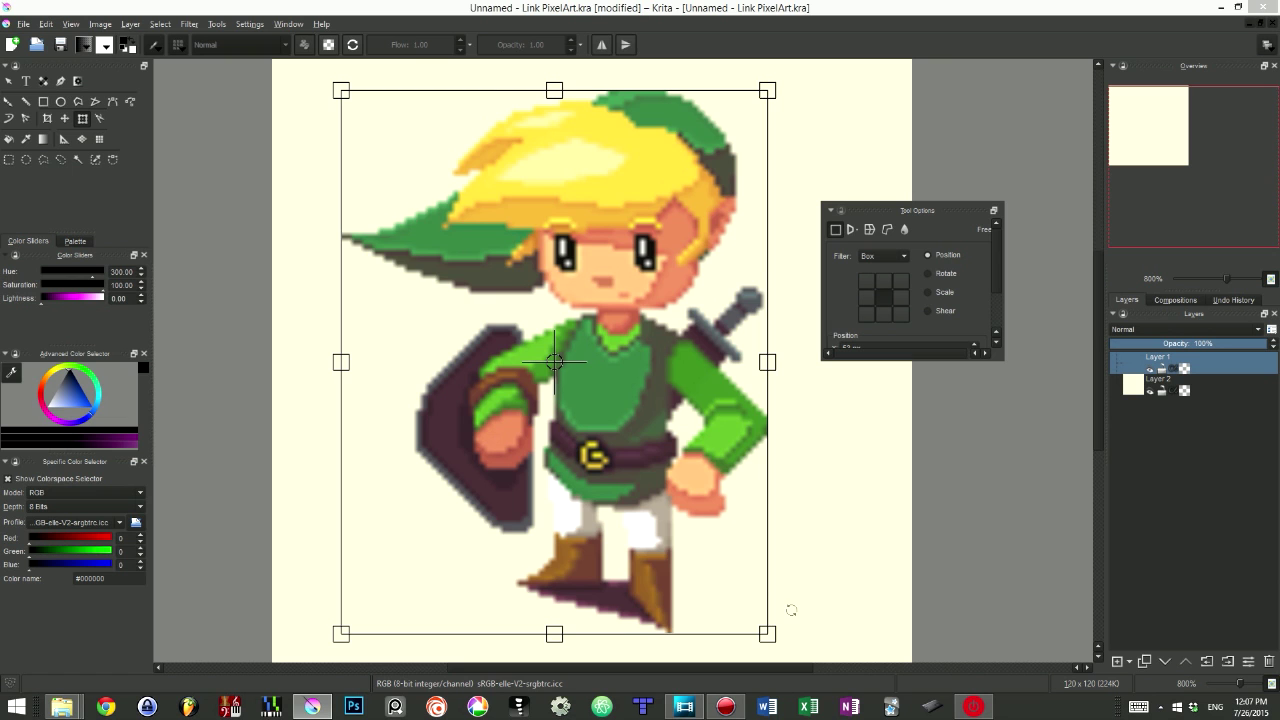
drag(770, 635, 720, 598)
key(Escape)
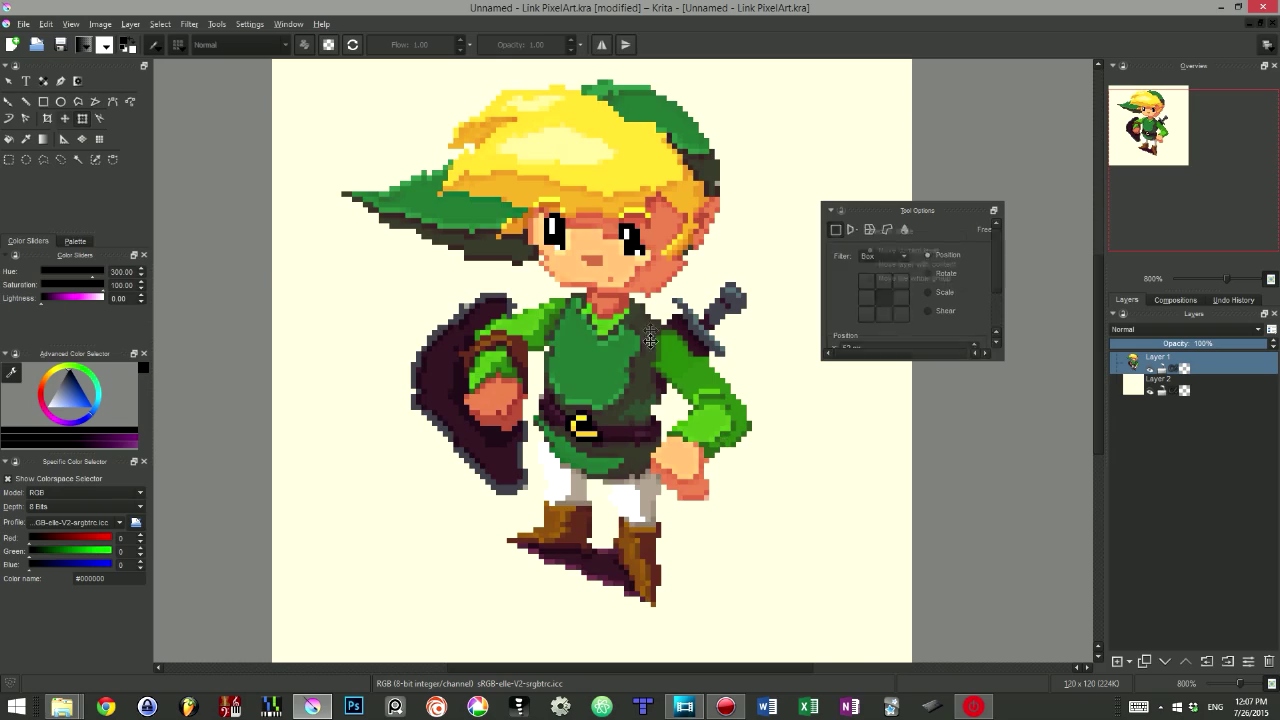
Shift the figure left and down, then draw a black rectangle outline on Layer 6
key(t)
drag(616, 225, 595, 250)
drag(290, 110, 552, 311)
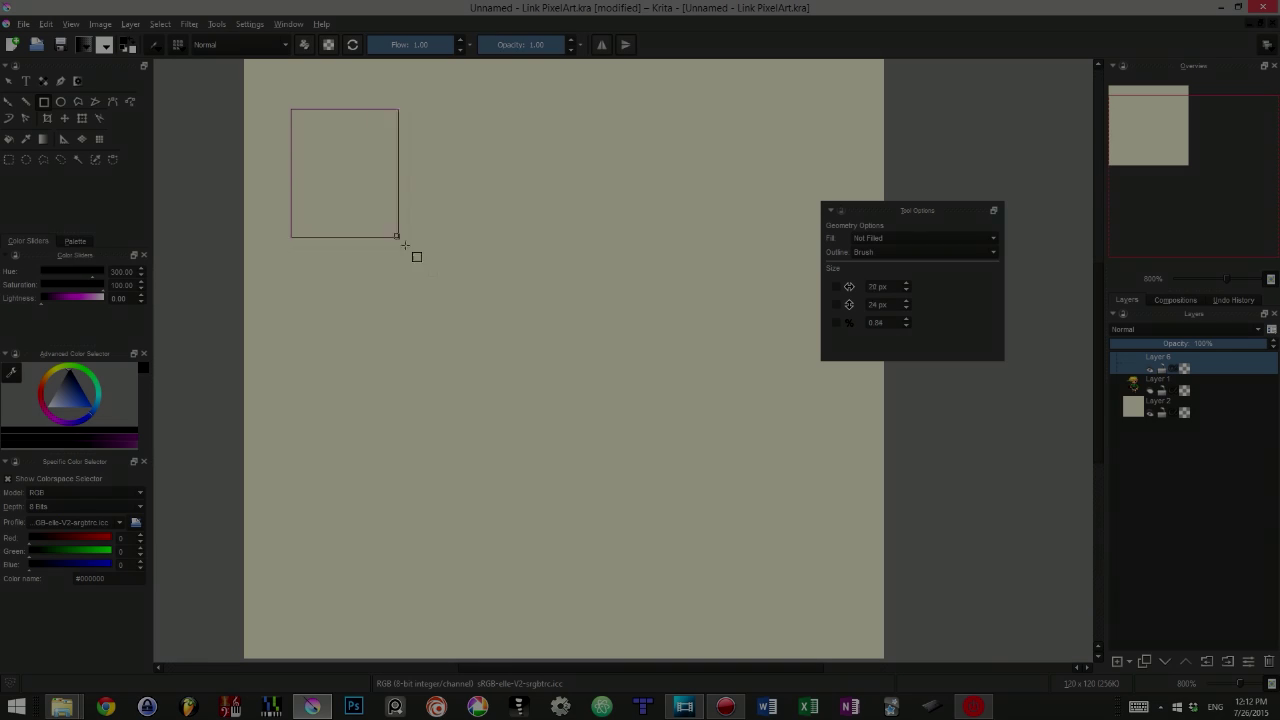
click(61, 101)
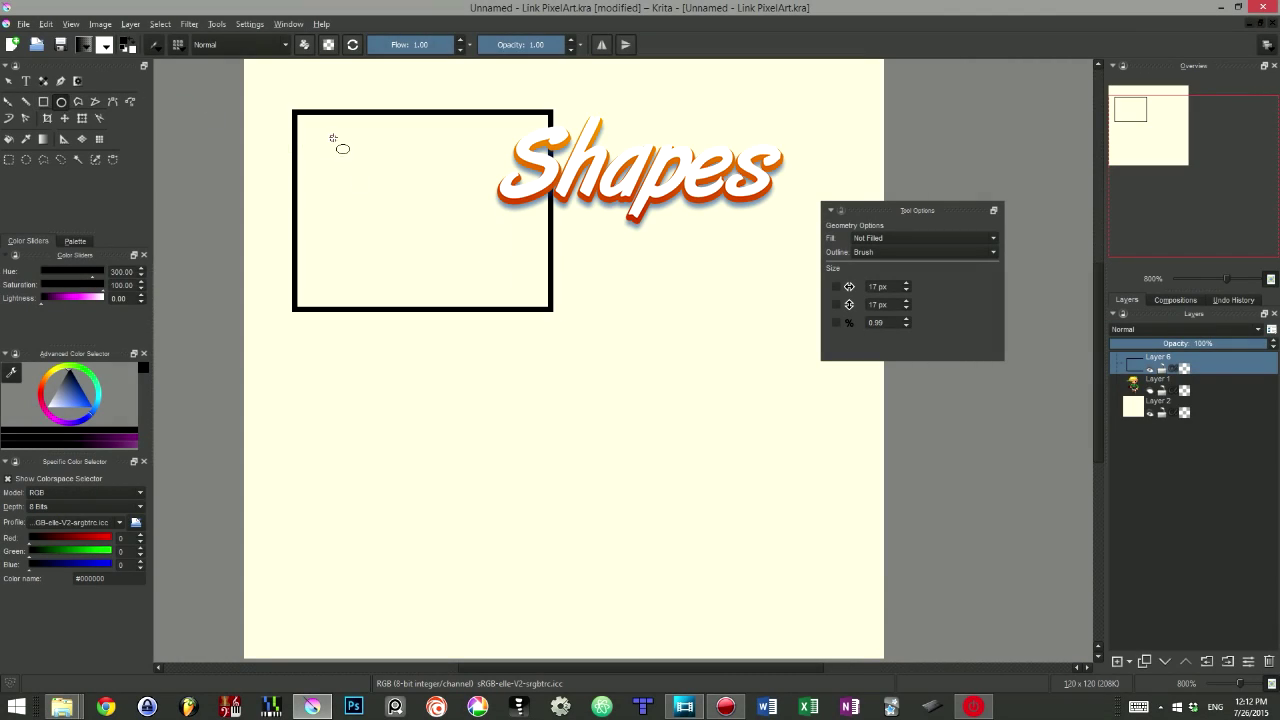
Draw a pixel circle inside the rectangle and a six-sided polygon below it
drag(336, 138, 452, 247)
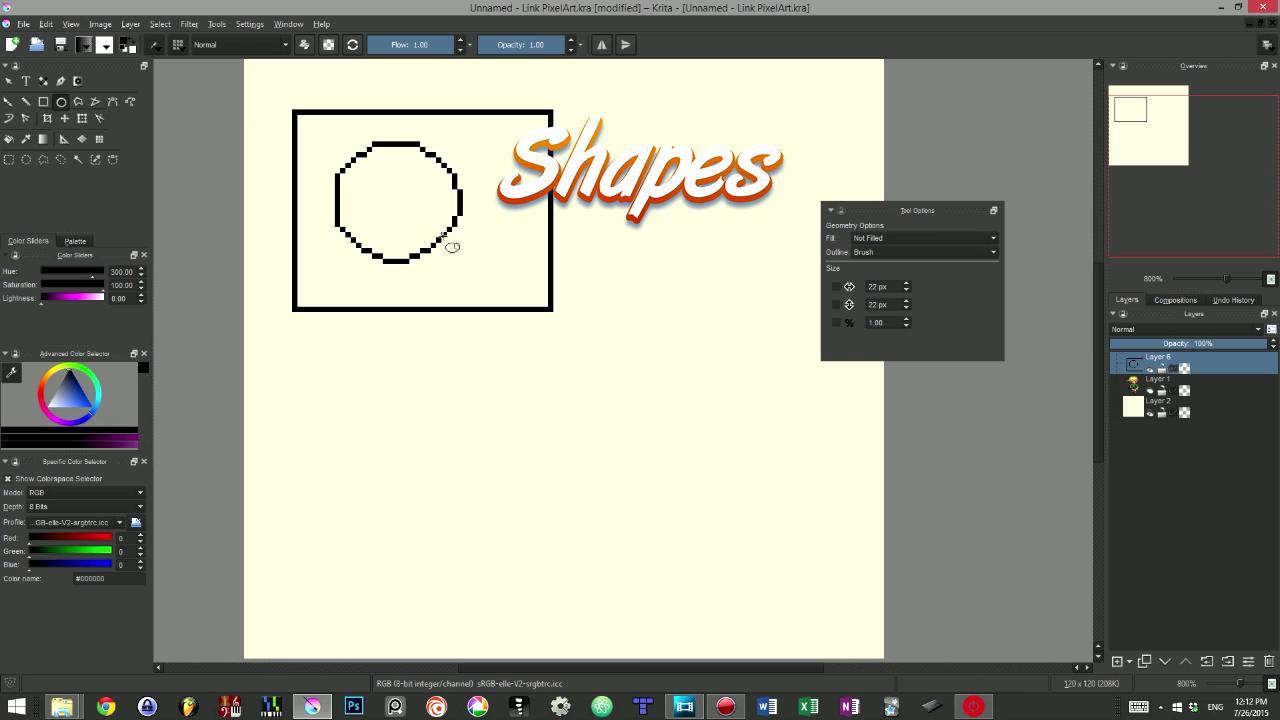
click(78, 101)
click(381, 361)
click(310, 427)
click(383, 490)
click(437, 485)
click(465, 432)
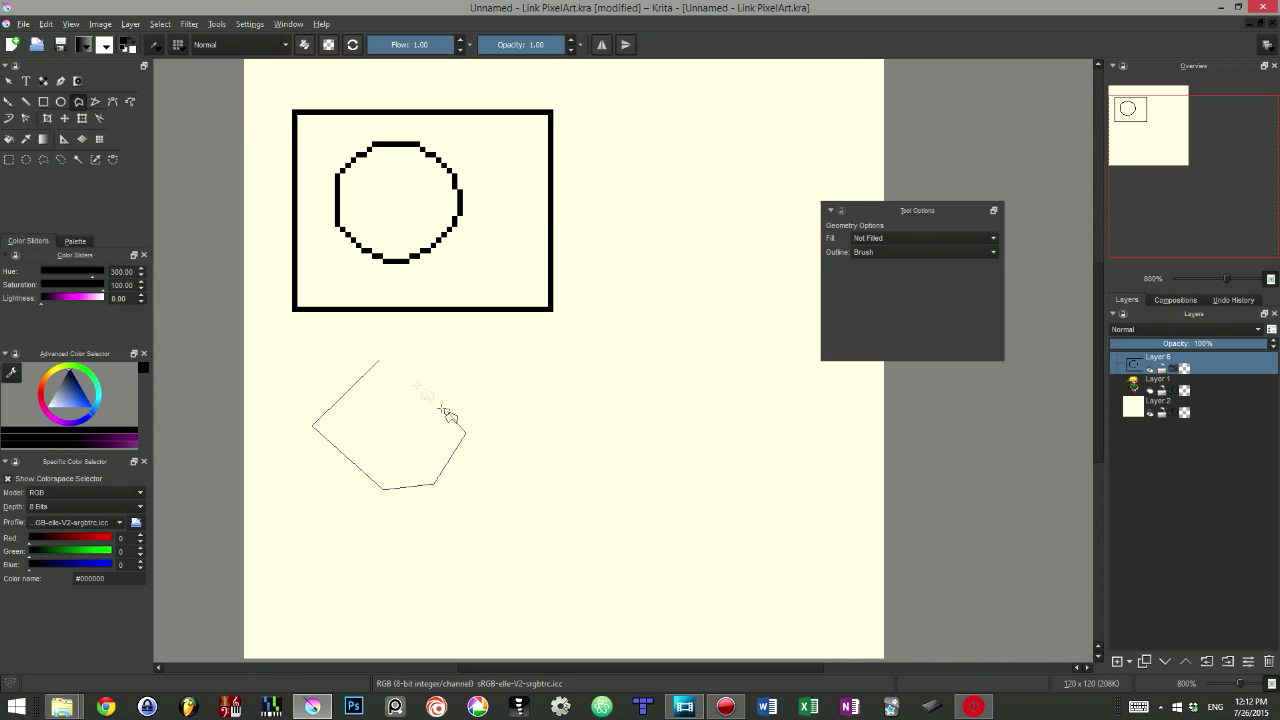
double_click(404, 370)
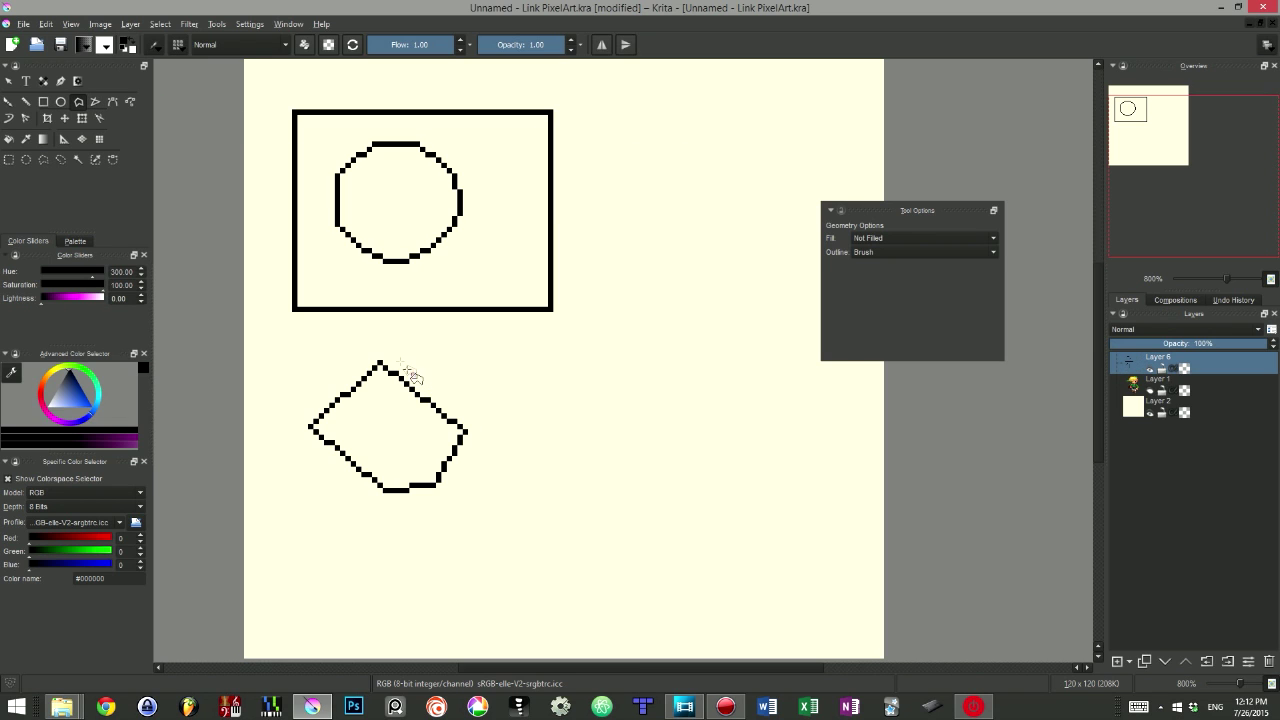
Draw a curved Bezier arc near the top and a freehand curve through the middle
click(113, 101)
drag(628, 105, 740, 106)
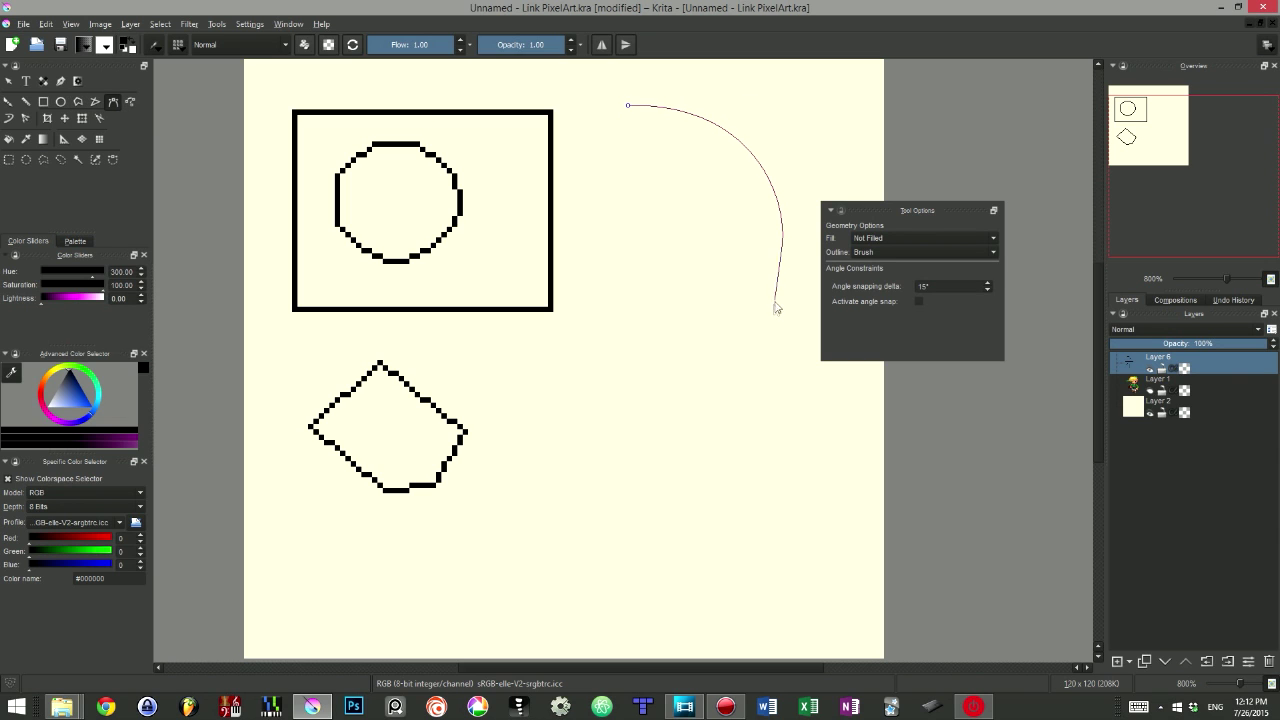
drag(674, 377, 609, 343)
key(Return)
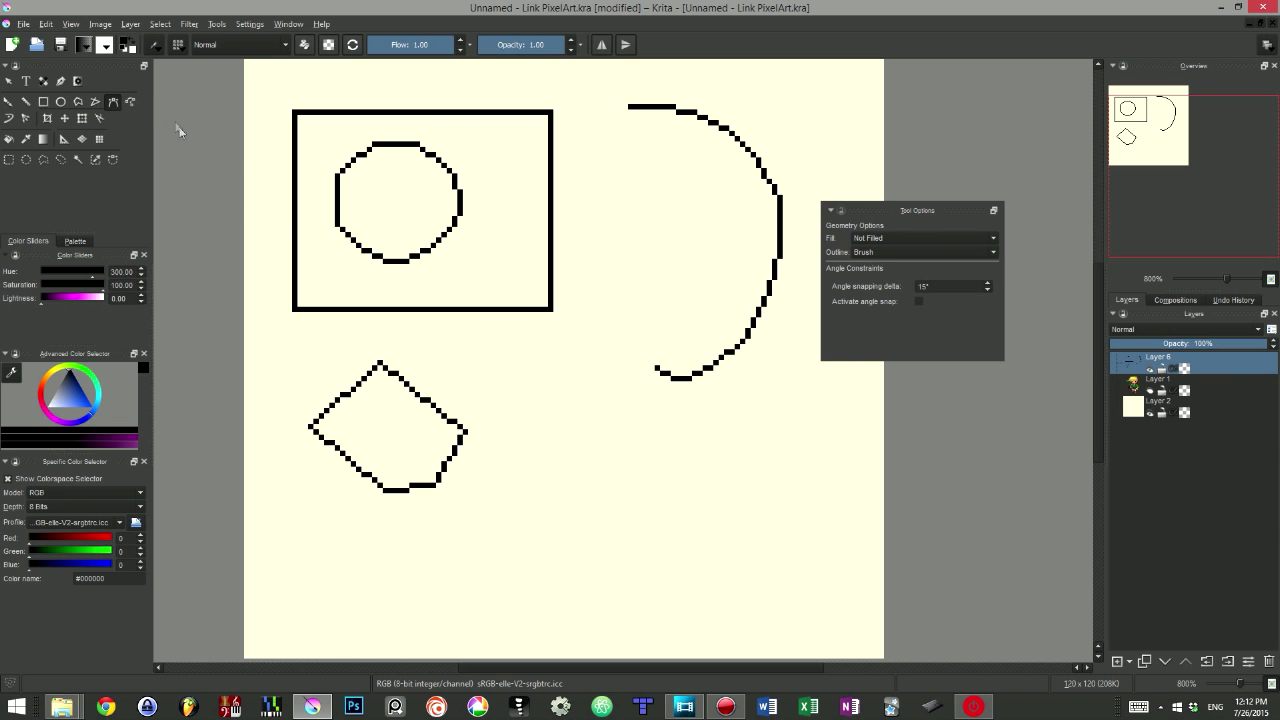
click(130, 101)
mouse_move(703, 231)
mouse_down()
mouse_move(556, 336)
mouse_move(503, 448)
mouse_move(557, 495)
mouse_move(654, 452)
mouse_move(707, 477)
mouse_move(721, 523)
mouse_move(797, 468)
mouse_up()
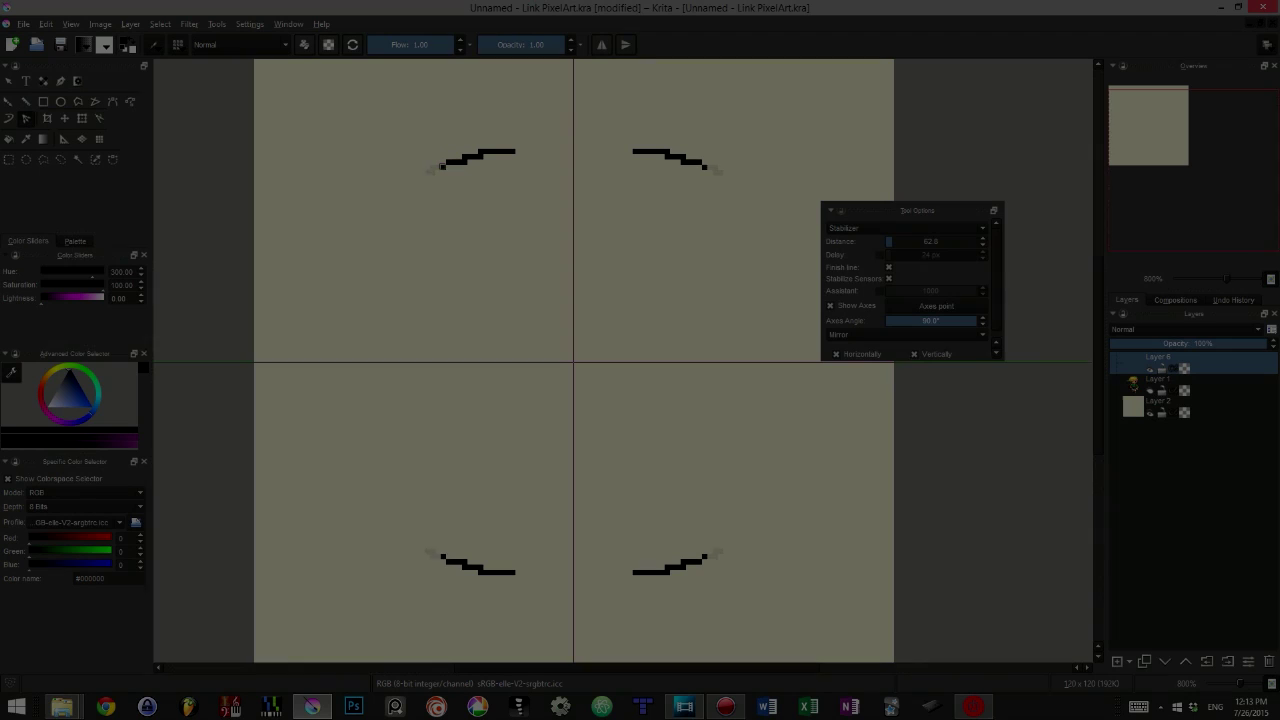
Draw a four-way mirrored curve, then trace a pixel ellipse along an ellipse assistant
mouse_move(443, 160)
mouse_down()
mouse_move(386, 262)
mouse_move(482, 225)
mouse_move(460, 328)
mouse_move(476, 290)
mouse_up()
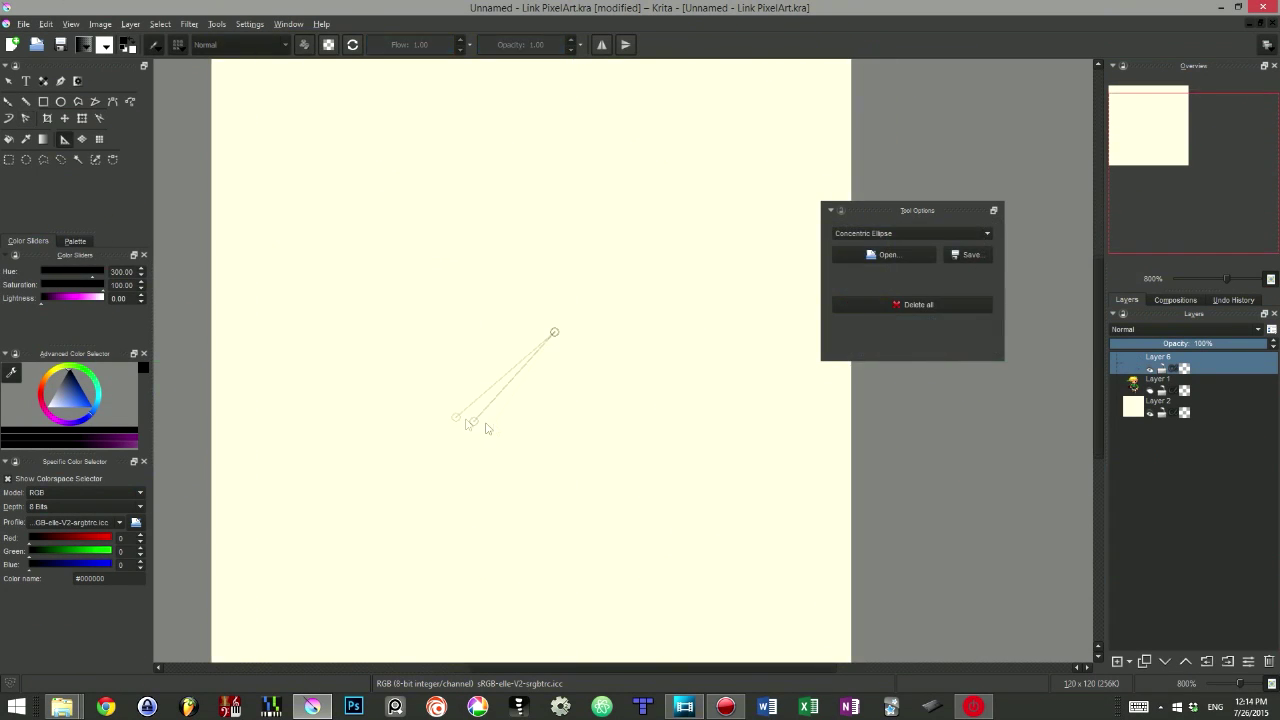
click(618, 410)
key(b)
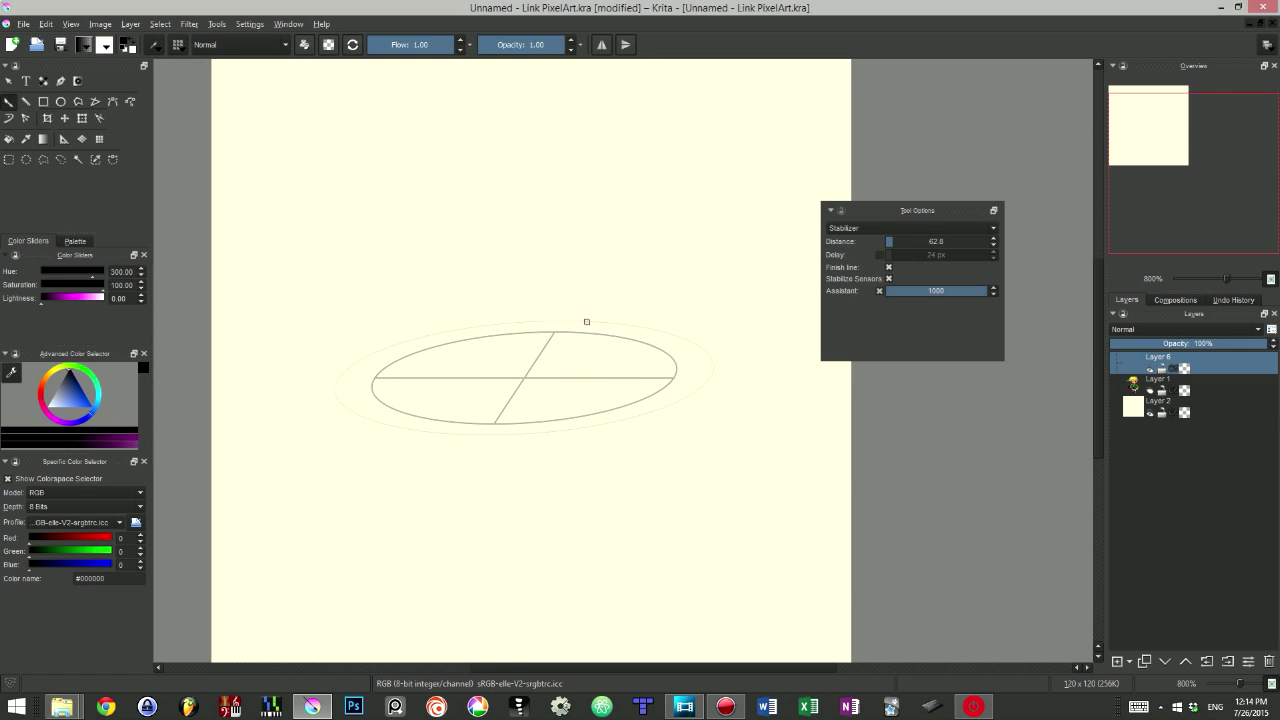
mouse_move(590, 321)
mouse_down()
mouse_move(340, 374)
mouse_move(496, 433)
mouse_move(612, 423)
mouse_move(706, 350)
mouse_move(595, 321)
mouse_up()
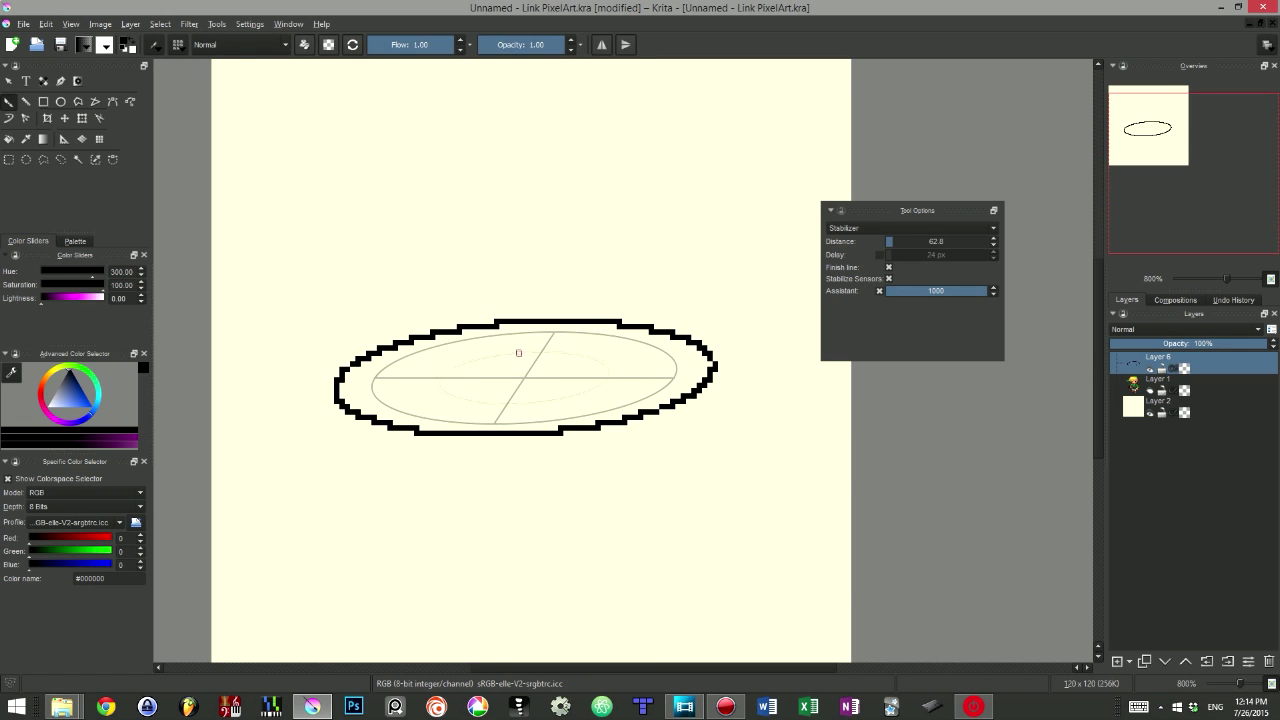